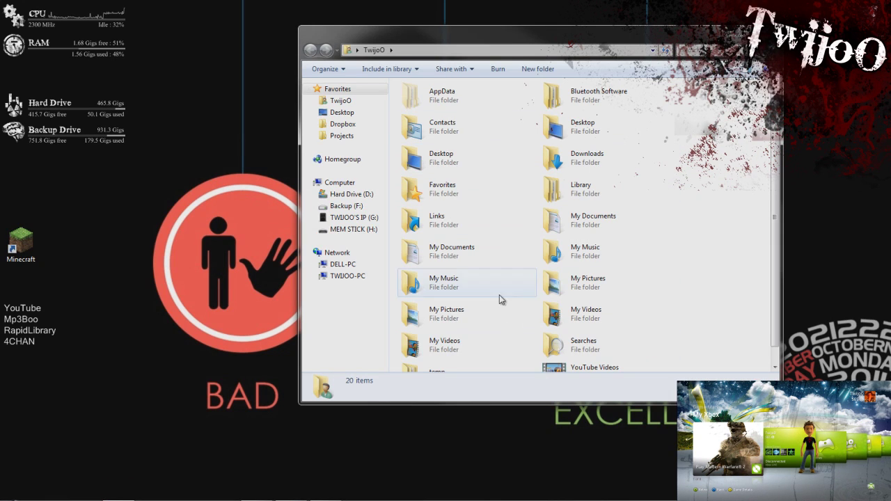
Open My Videos to list its 57 movie files, including Green Zone.avi.
double_click(619, 313)
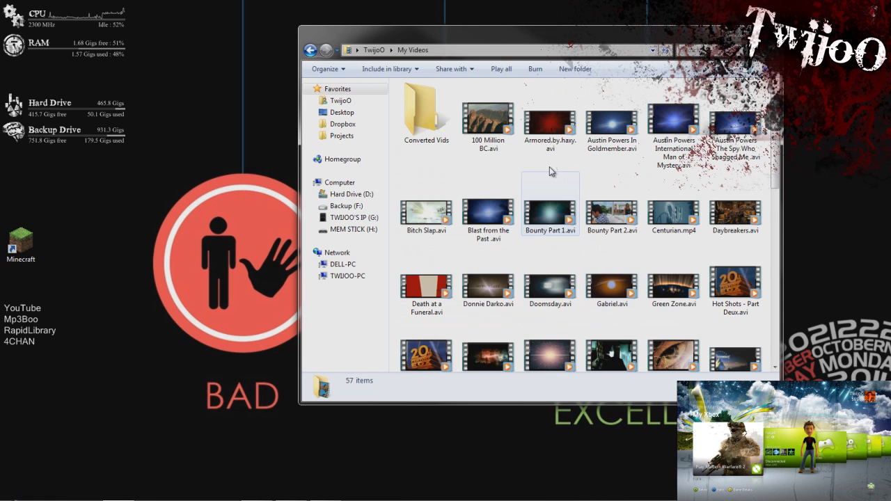
mouse_move(774, 166)
mouse_down()
mouse_move(773, 310)
mouse_move(773, 165)
mouse_up()
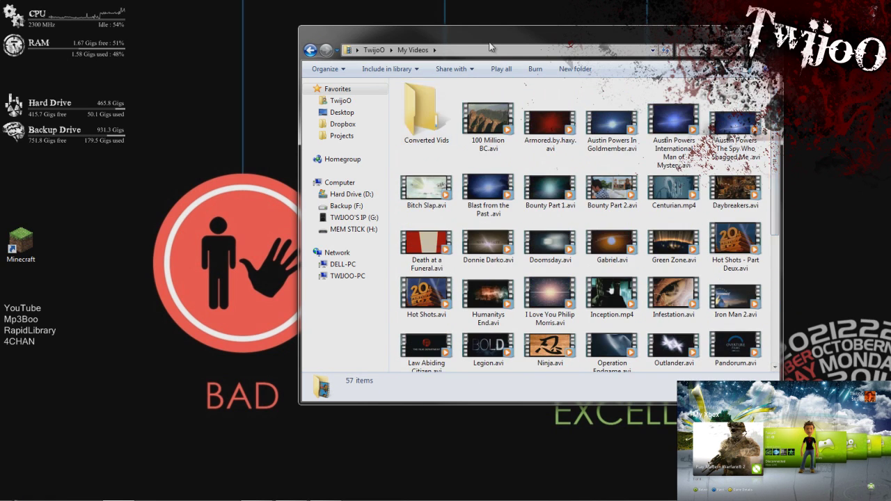
drag(476, 40, 444, 46)
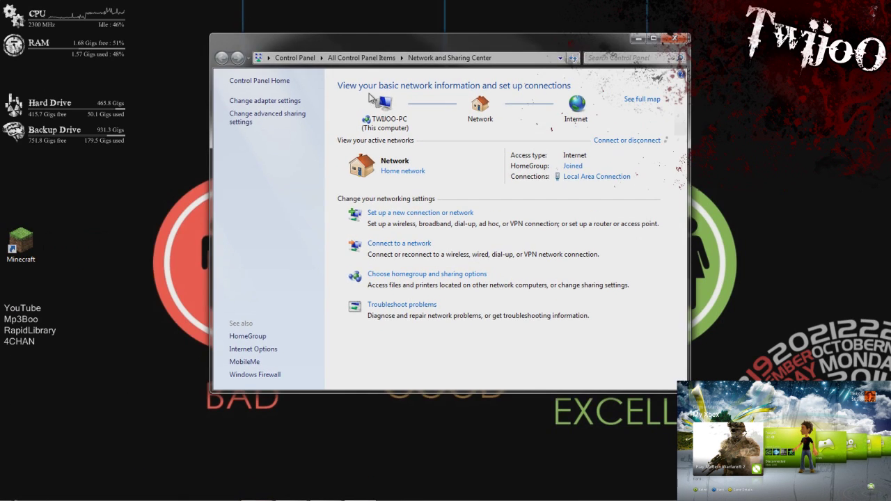
Open the advanced sharing settings and scroll down to the Media streaming section.
click(283, 120)
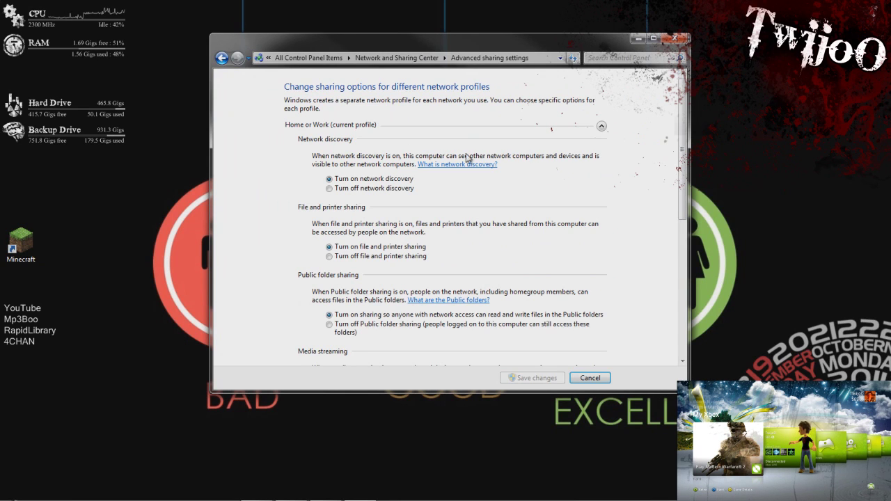
drag(682, 158, 697, 188)
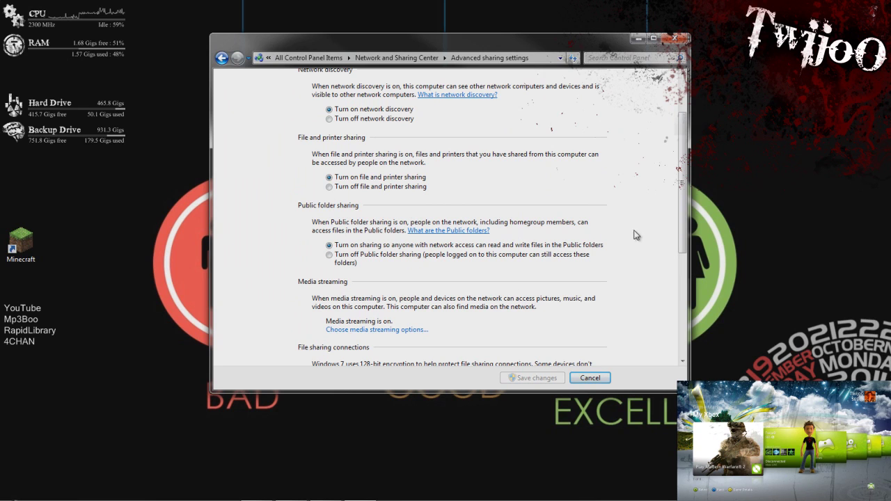
scroll(674, 216, down, 5)
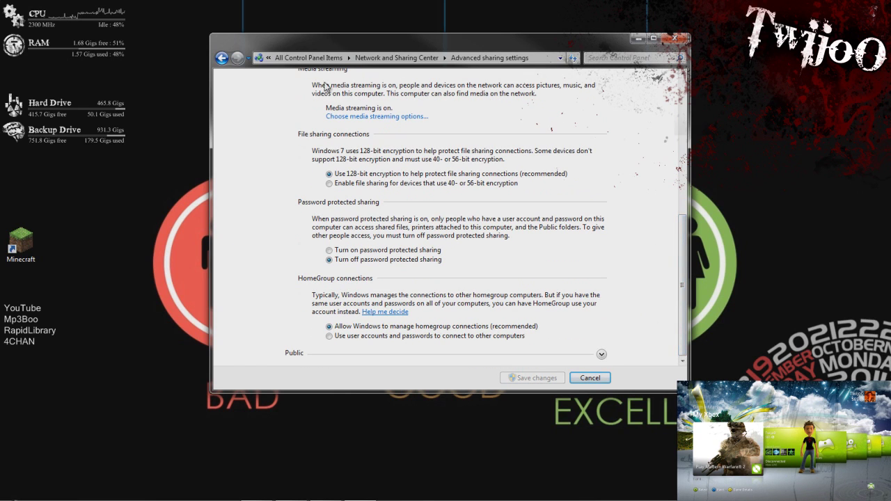
In the media streaming options, keep the Xbox 360 device's access set to Allowed.
click(345, 117)
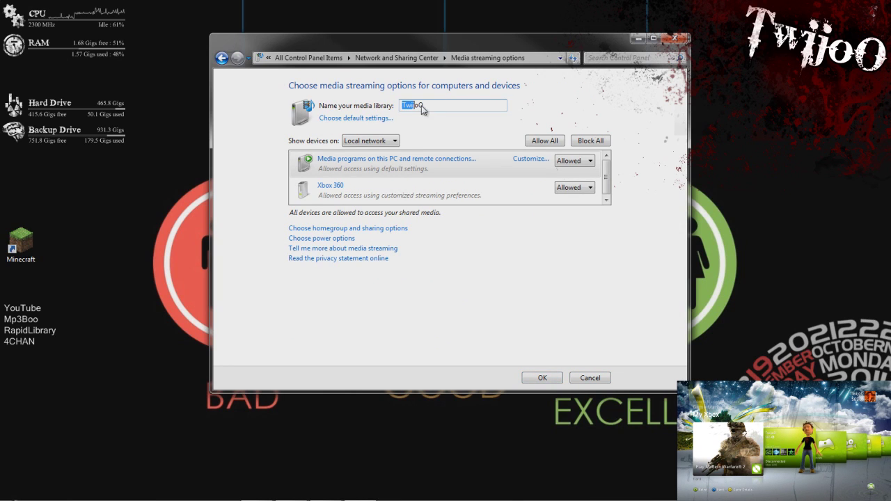
click(370, 189)
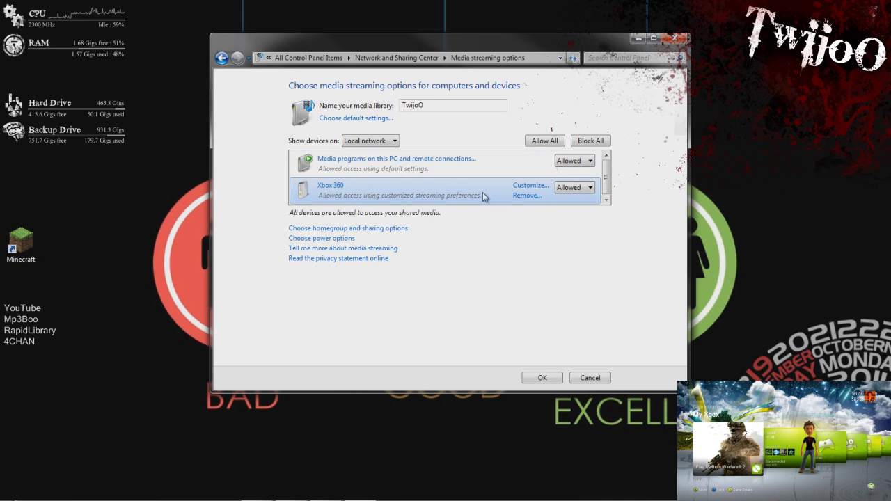
click(527, 197)
click(575, 182)
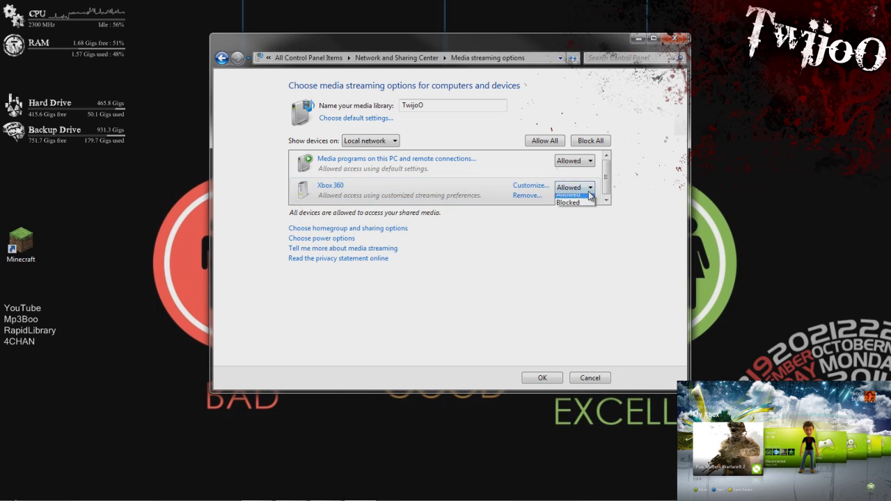
click(589, 189)
click(564, 195)
Allow all computers and media devices, then return to the advanced sharing settings.
click(545, 141)
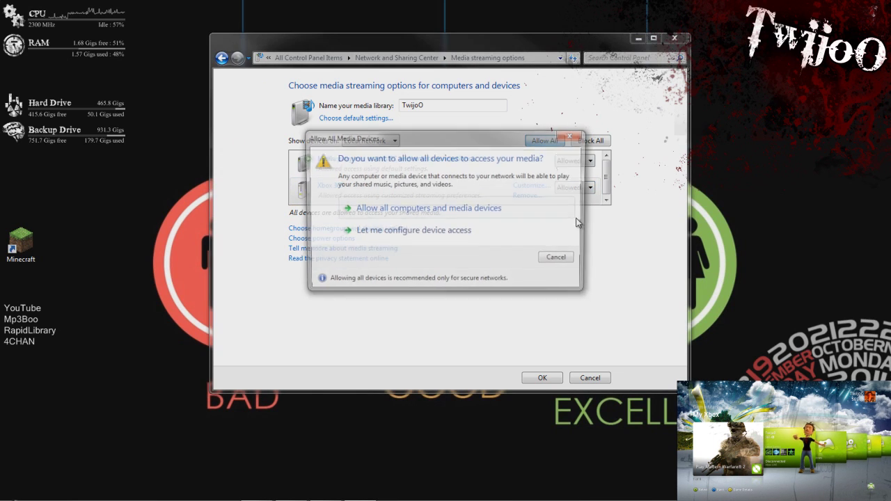
click(446, 218)
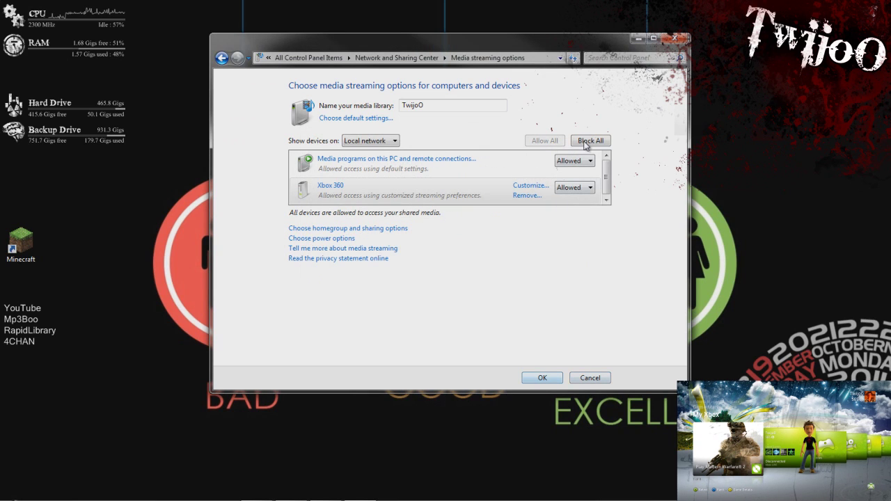
click(543, 378)
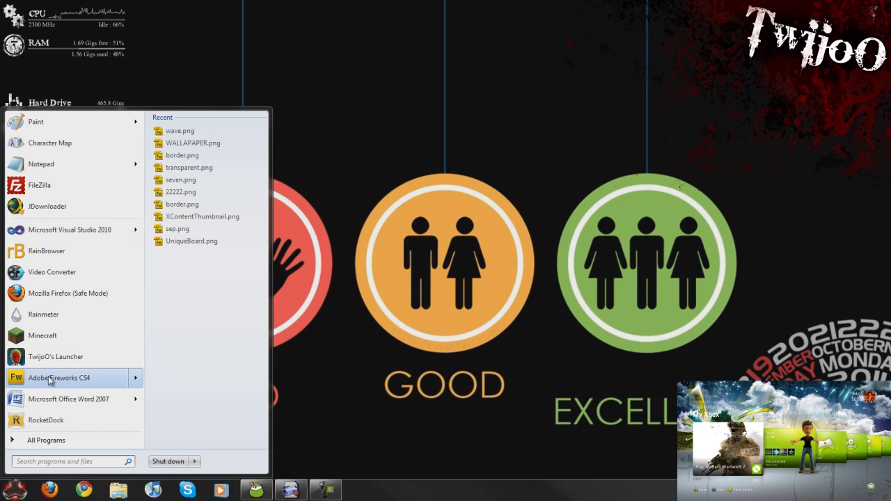
Search the Start menu for 'med' to bring up Windows Media Center.
text(med)
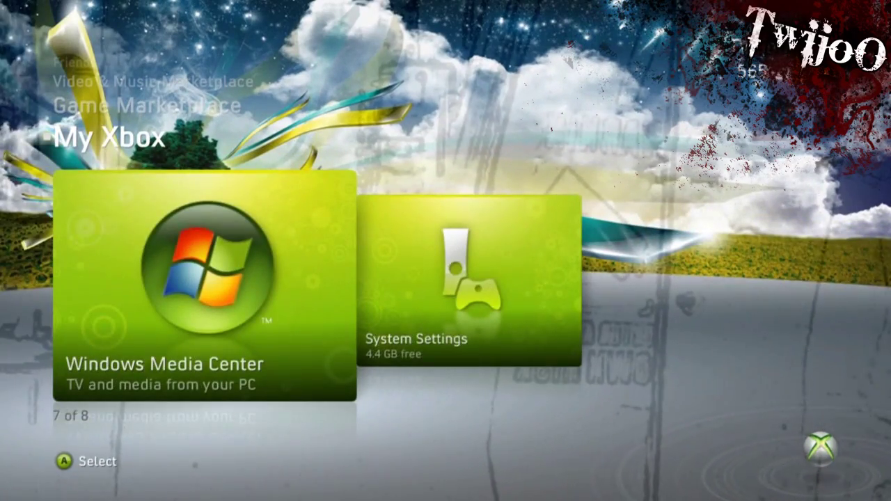
Select the Windows Media Center blade in My Xbox on the console.
key(Return)
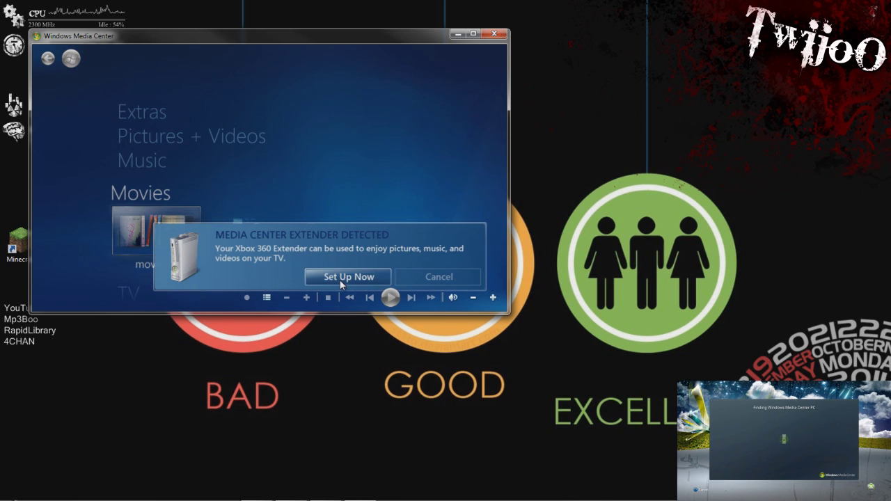
Choose Set Up Now for the detected extender, dismiss the gadget prompt, and advance to the setup key page.
click(369, 277)
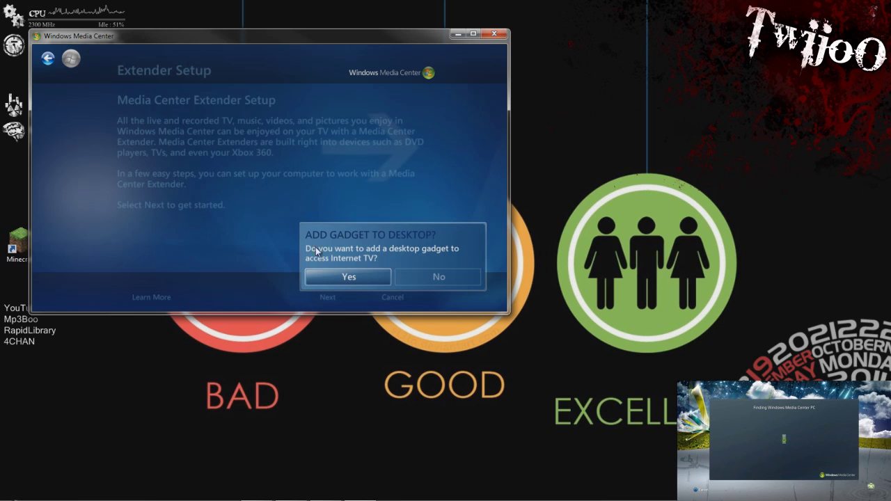
click(376, 279)
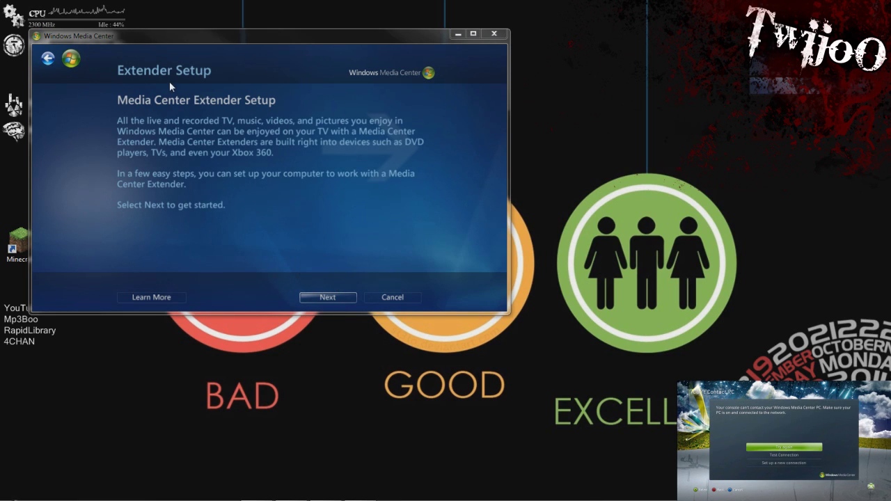
click(326, 299)
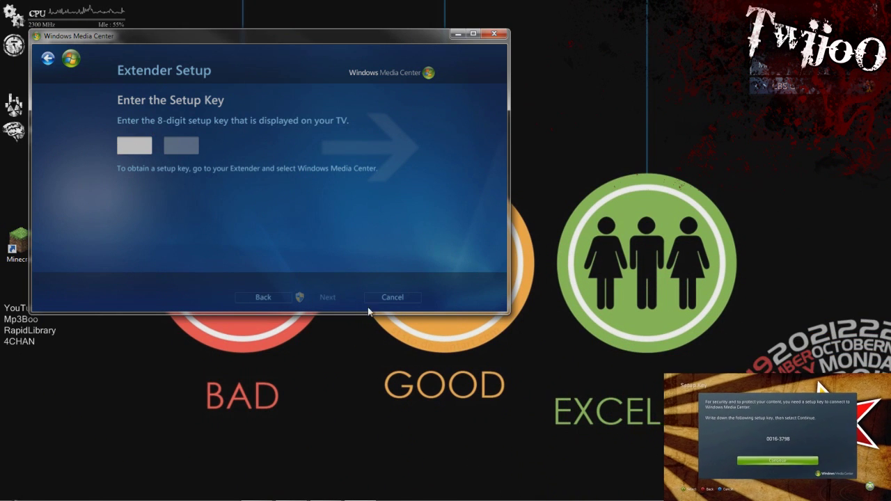
click(387, 298)
click(345, 300)
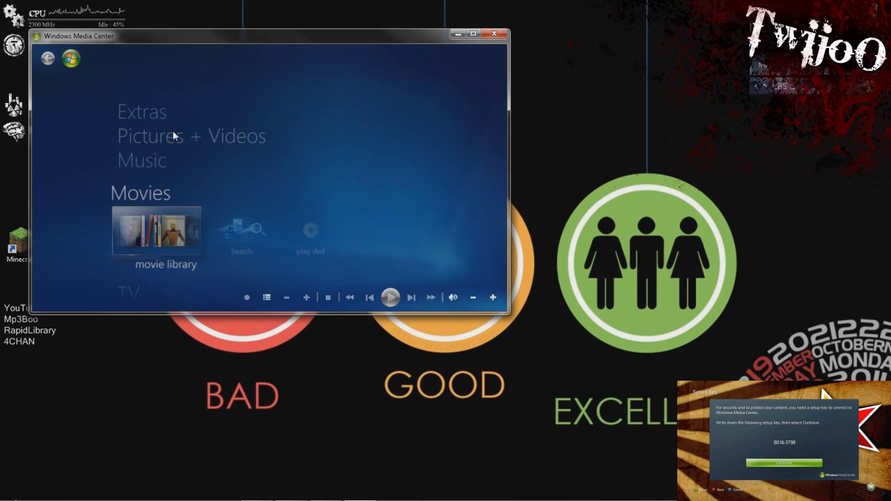
click(133, 117)
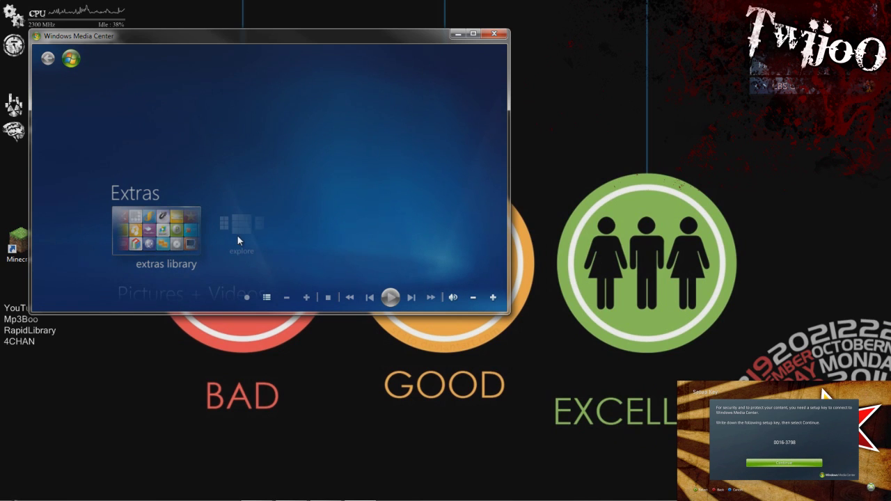
click(150, 223)
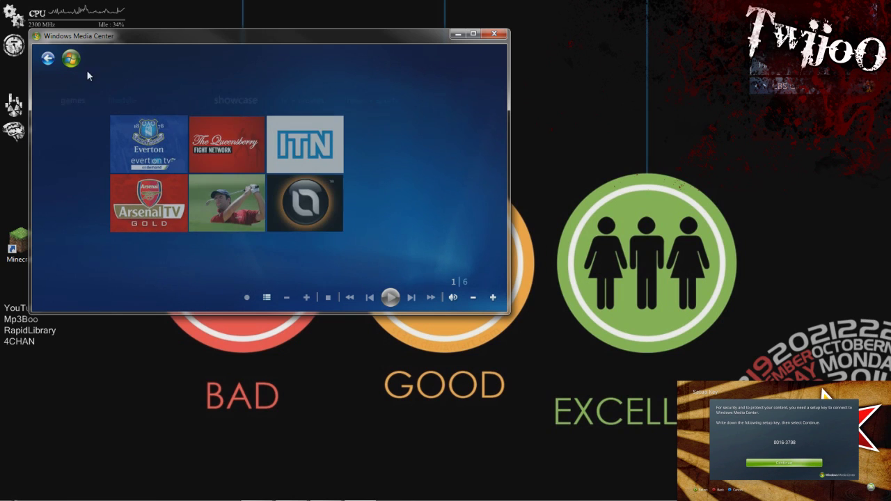
key(BackSpace)
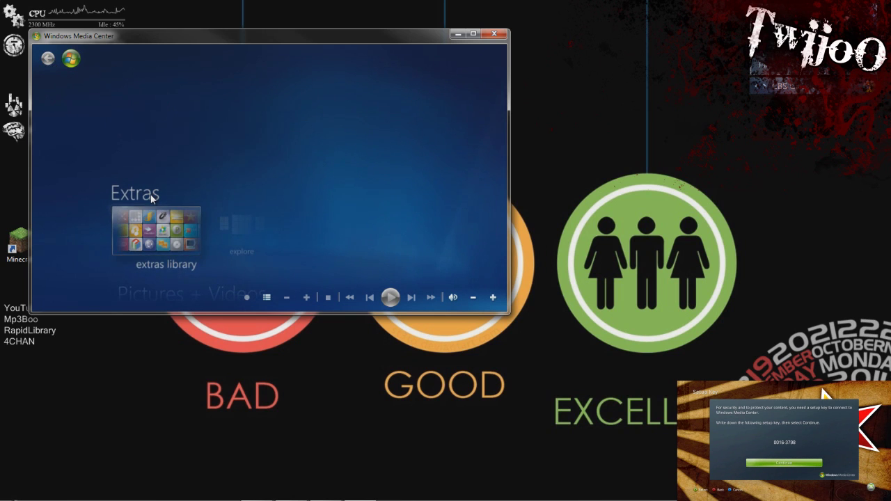
scroll(151, 199, up, 1)
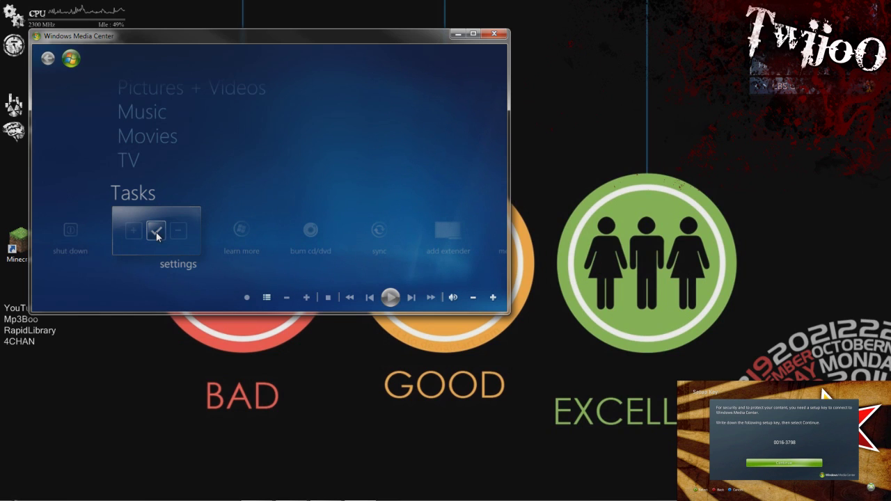
key(Right)
key(Right)
key(Right)
key(Right)
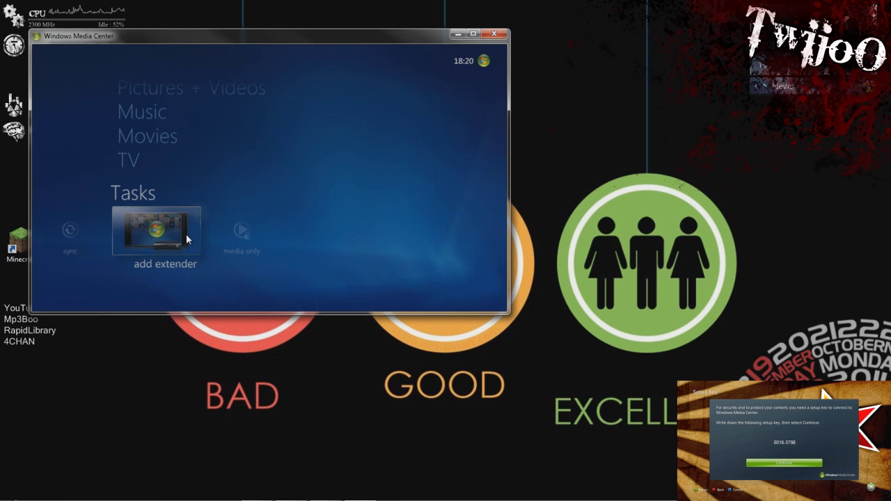
click(187, 239)
click(337, 299)
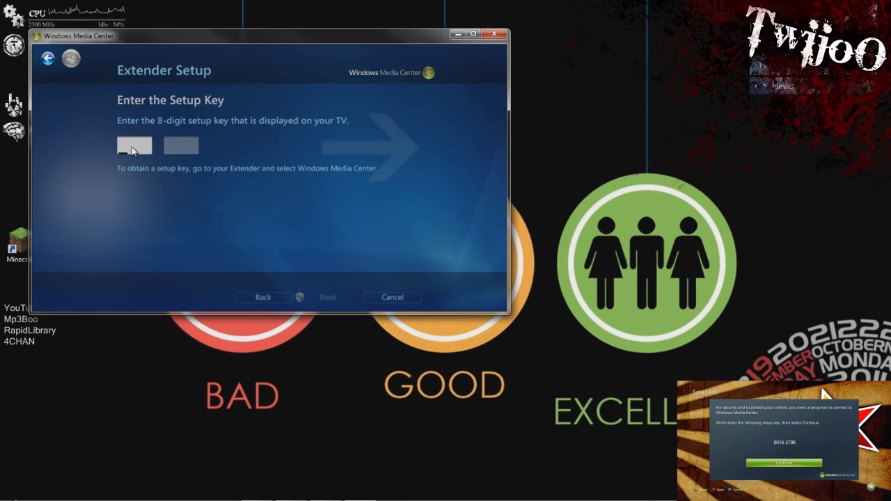
Enter the 8-digit setup key shown on the TV and submit it to configure the extender.
text(0016 )
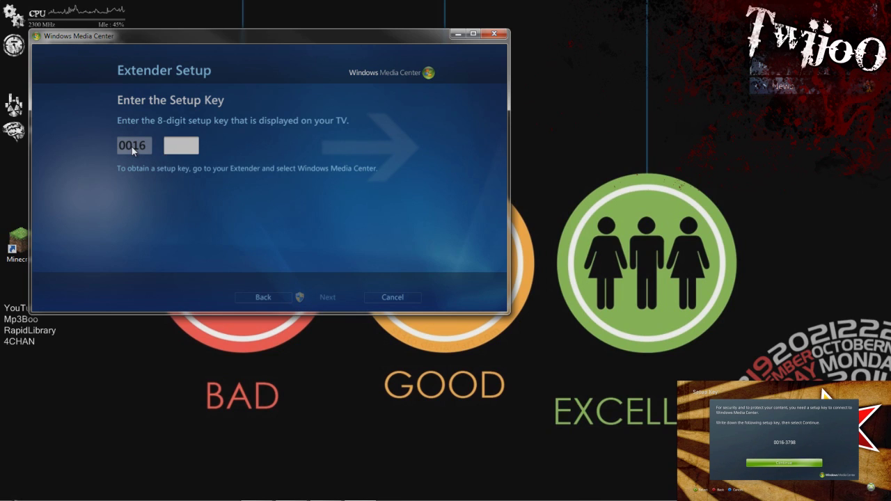
text(37)
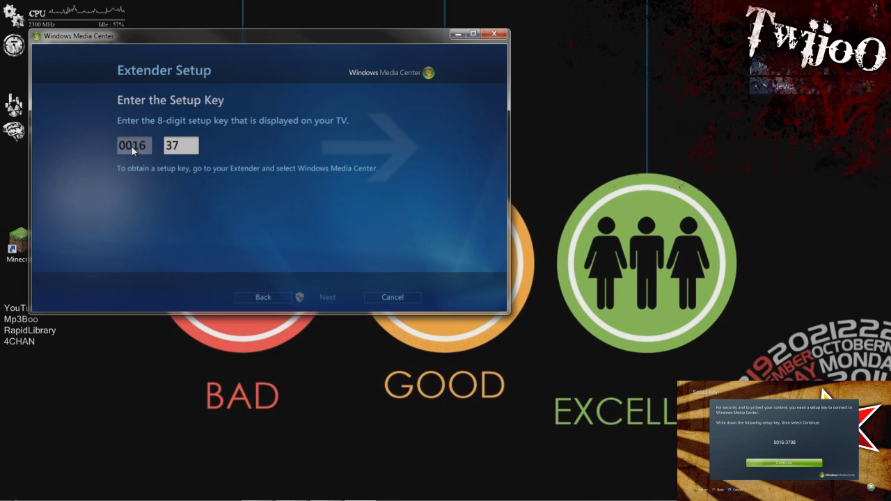
text(98)
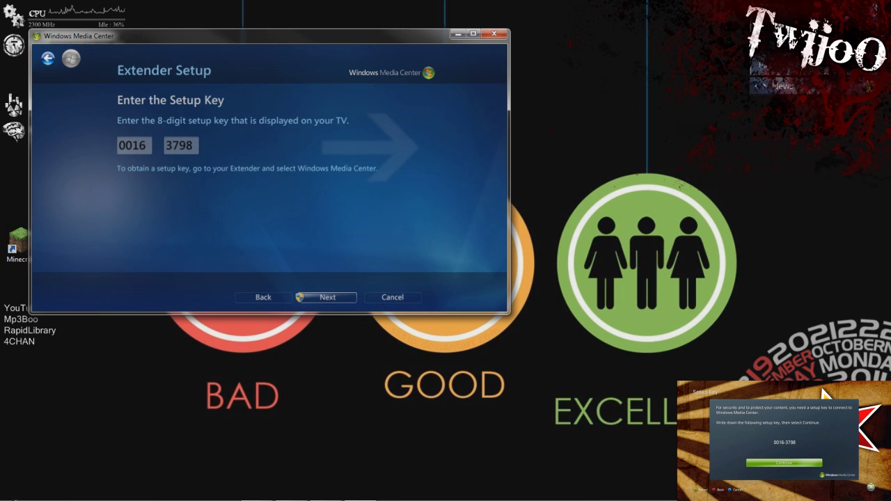
click(327, 298)
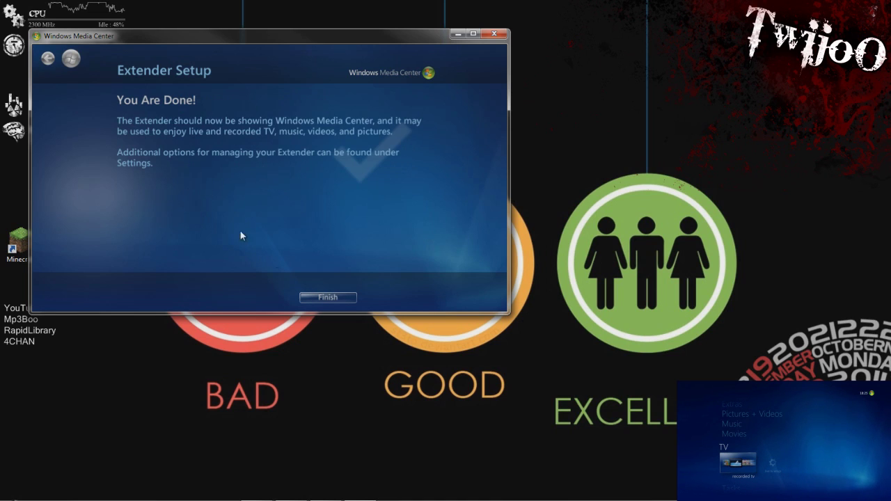
Finish Extender Setup, then move the Media Center window to the centre and close it.
click(332, 297)
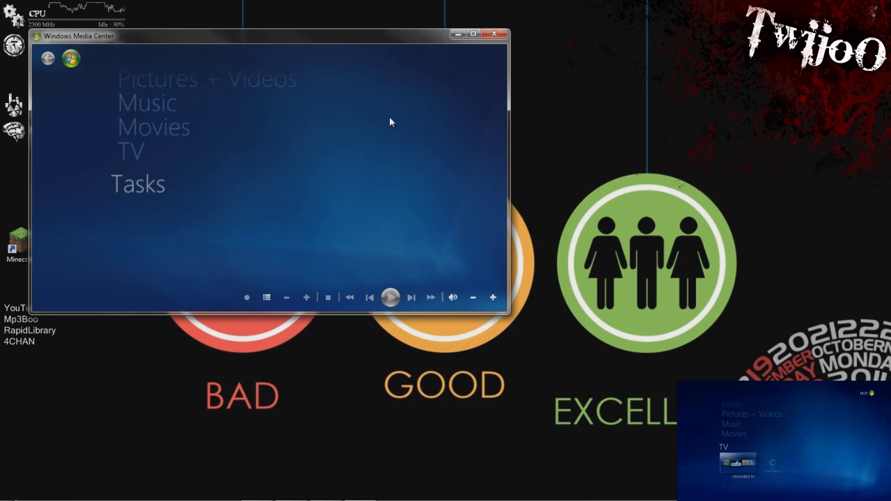
drag(307, 39, 443, 78)
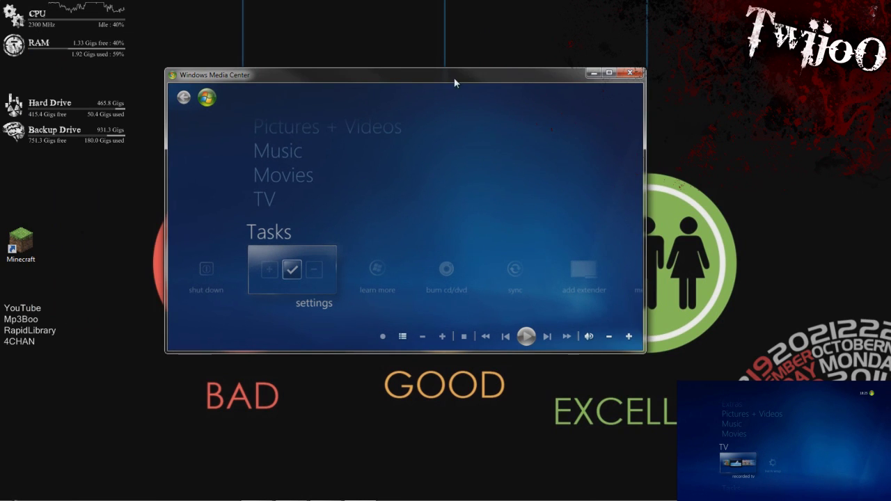
click(629, 76)
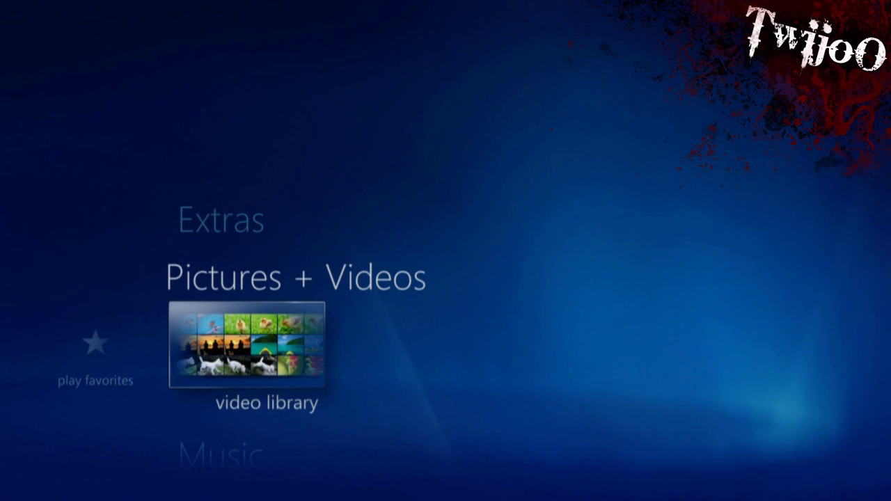
key(Return)
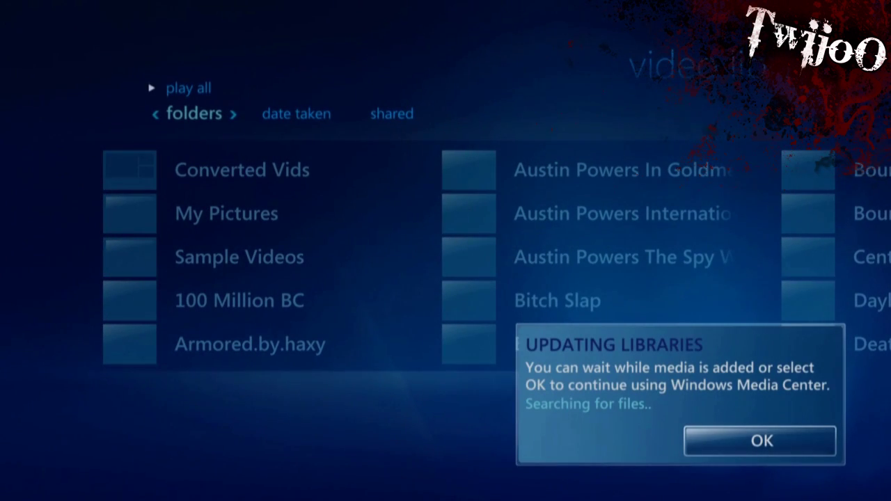
key(Return)
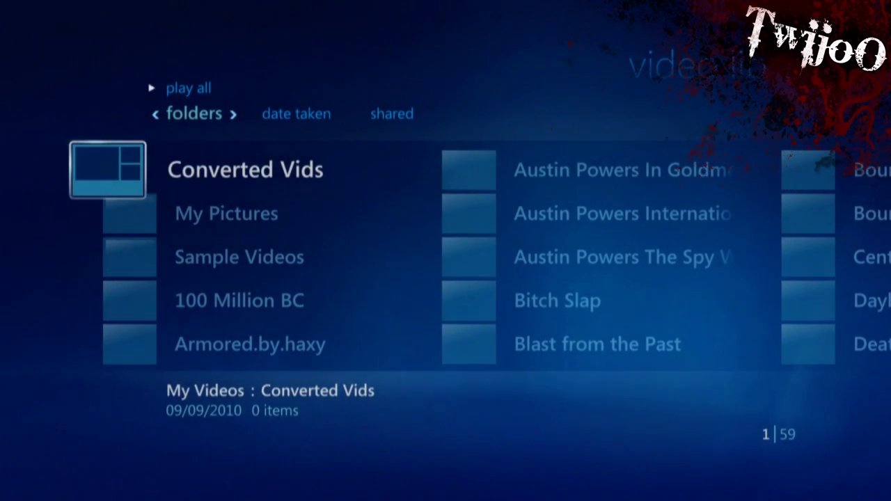
key(Right)
key(Right)
key(Right)
key(Down)
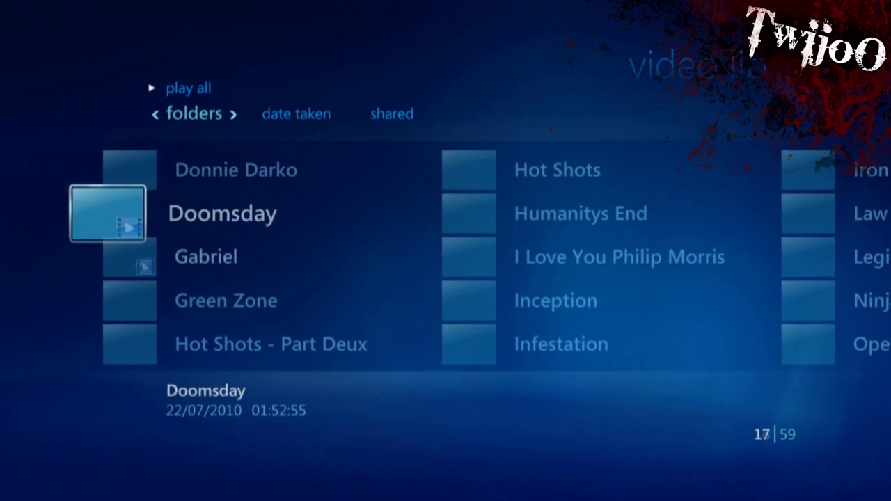
key(Down)
key(Down)
key(Down)
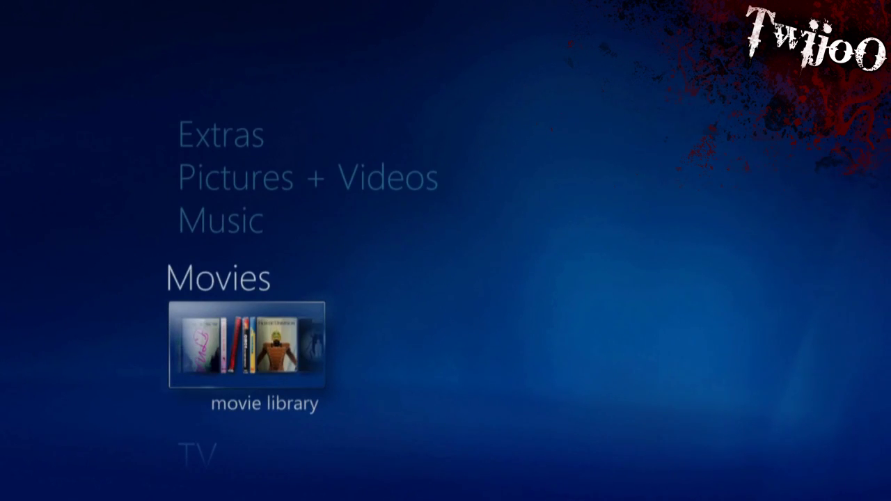
key(Down)
key(Up)
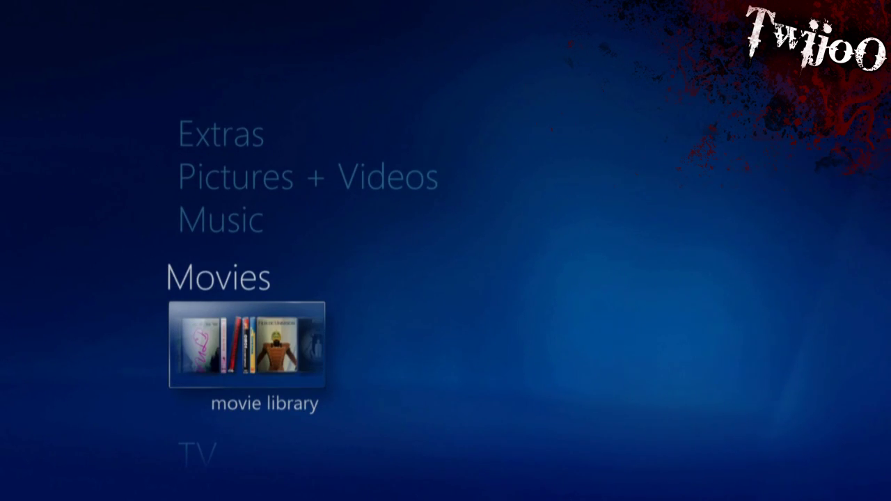
key(Down)
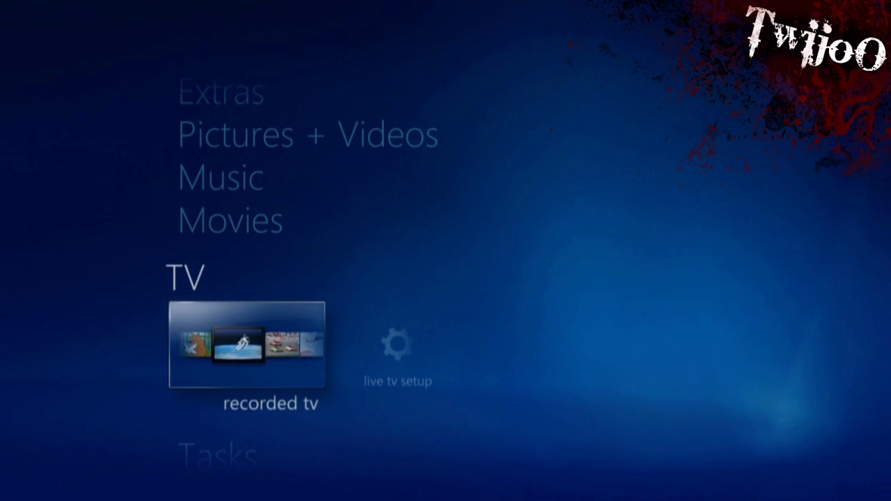
key(Up)
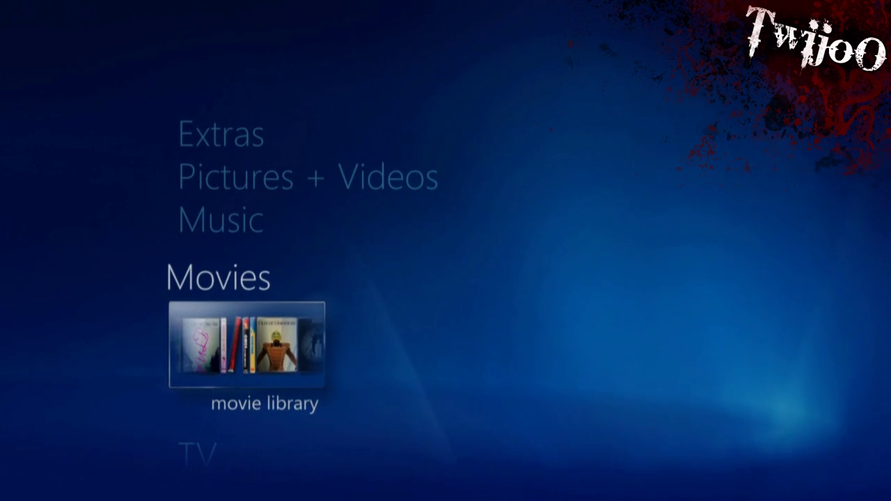
key(Return)
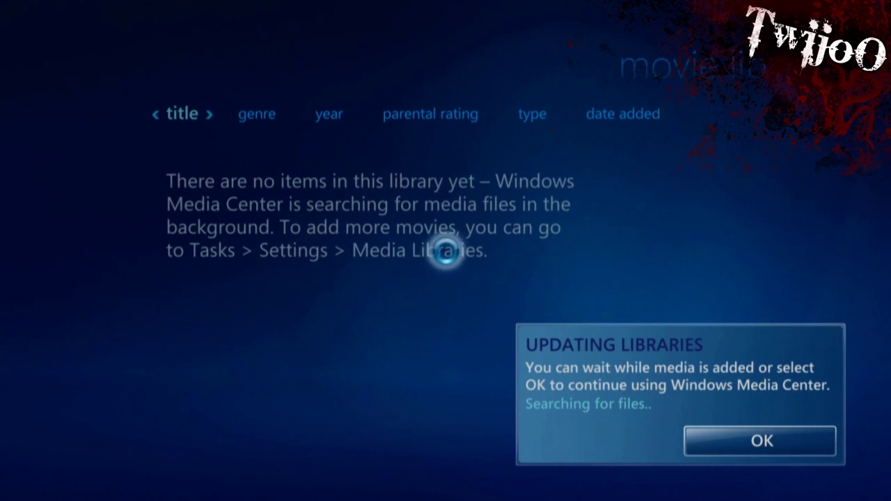
key(Return)
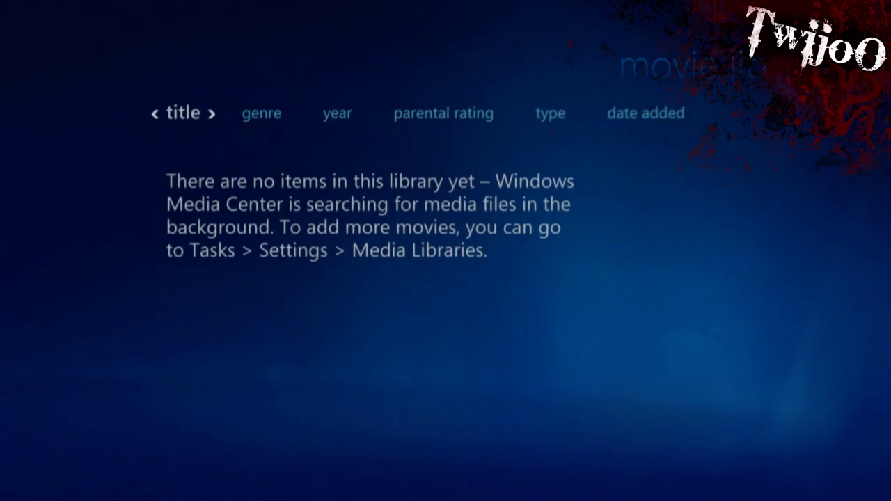
key(BackSpace)
Open settings under Tasks and choose Media Libraries from the settings list.
key(Down)
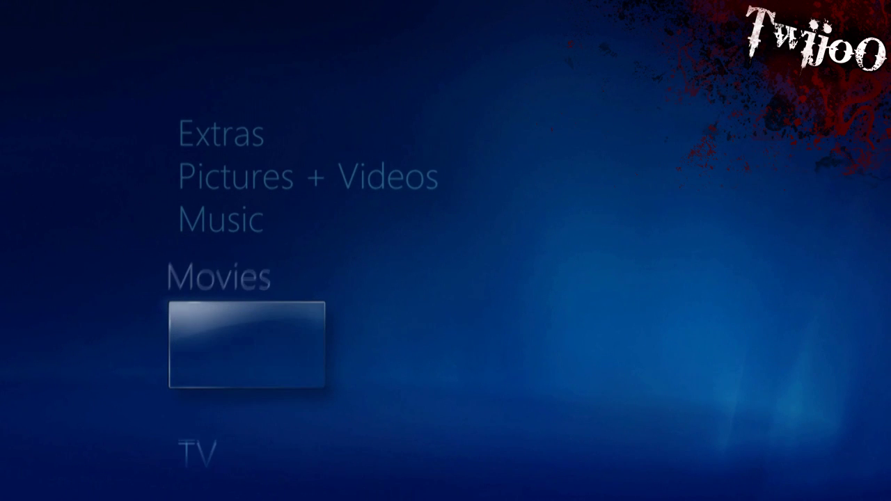
key(Down)
key(Down)
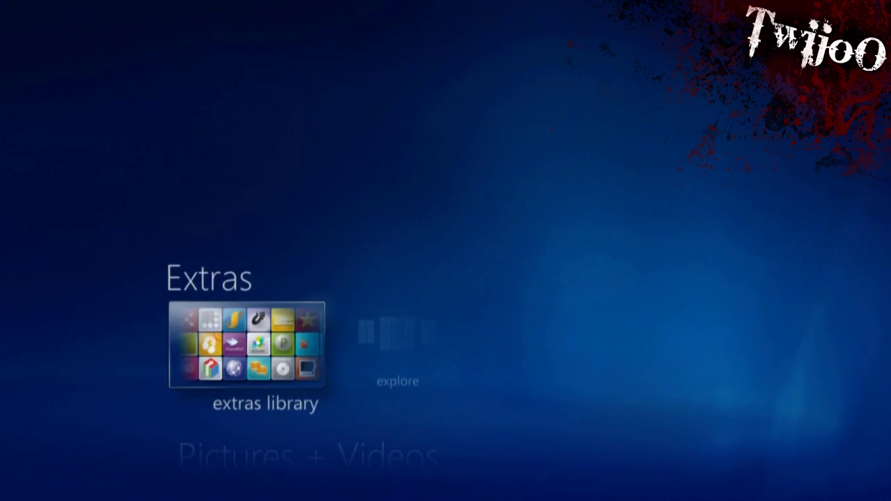
key(Up)
key(Right)
key(Left)
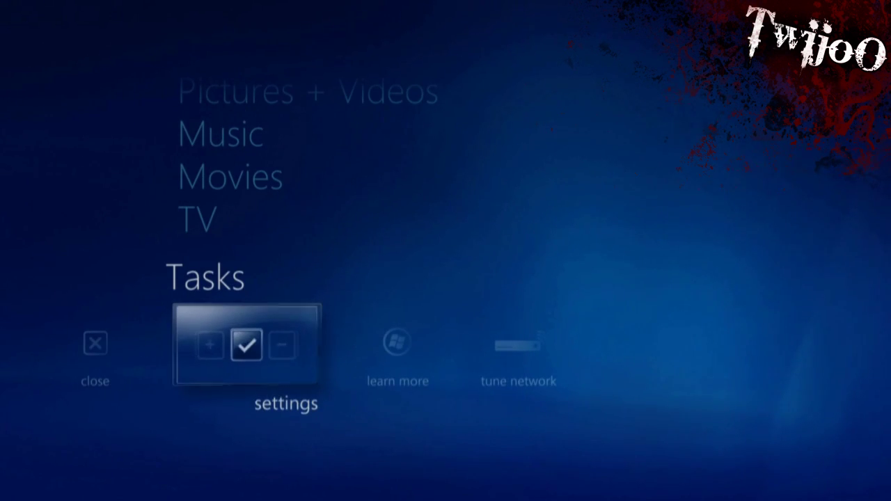
key(Return)
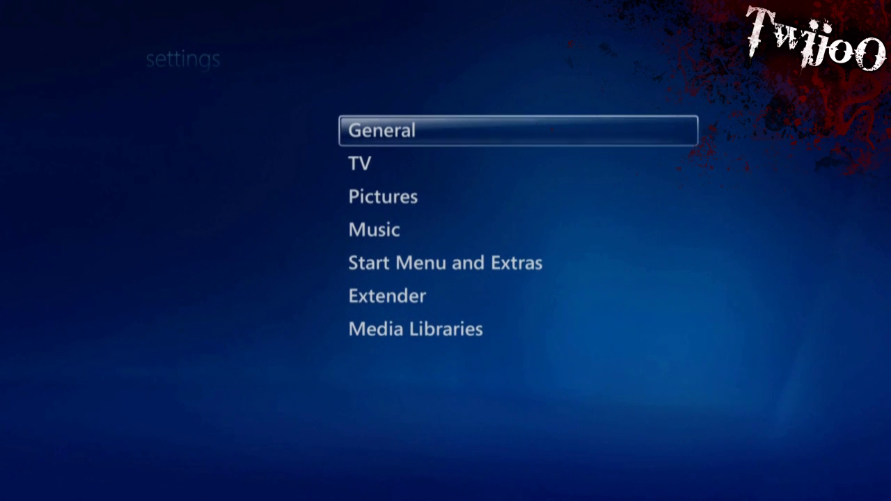
key(Down)
key(Down)
key(Down)
key(Down)
key(Down)
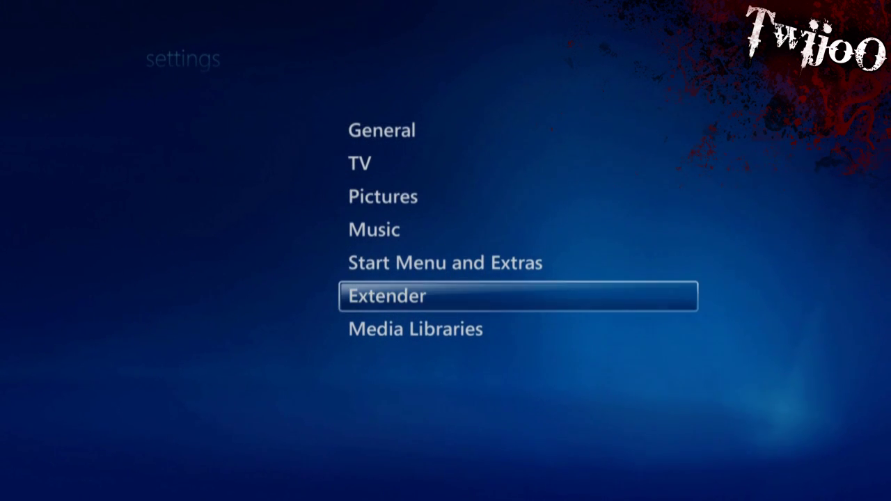
key(Down)
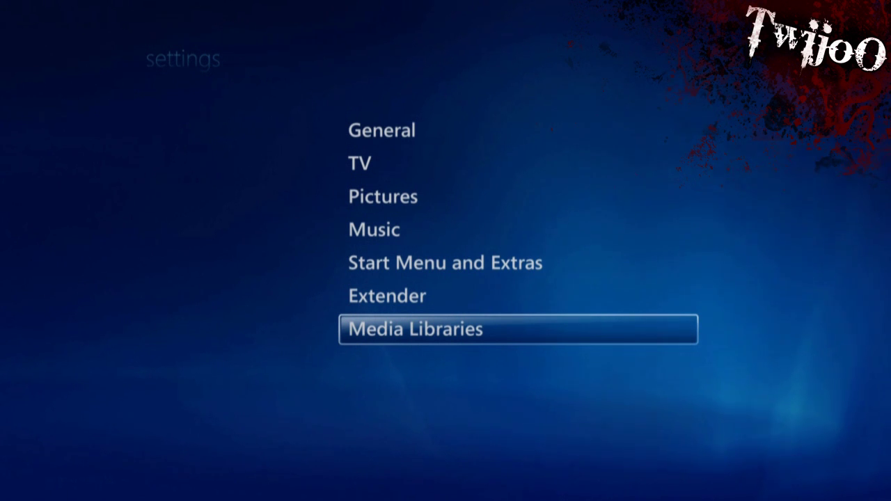
key(Return)
Select the Movies library, choose Add folders and On this computer to reach the folder list.
key(Down)
key(Down)
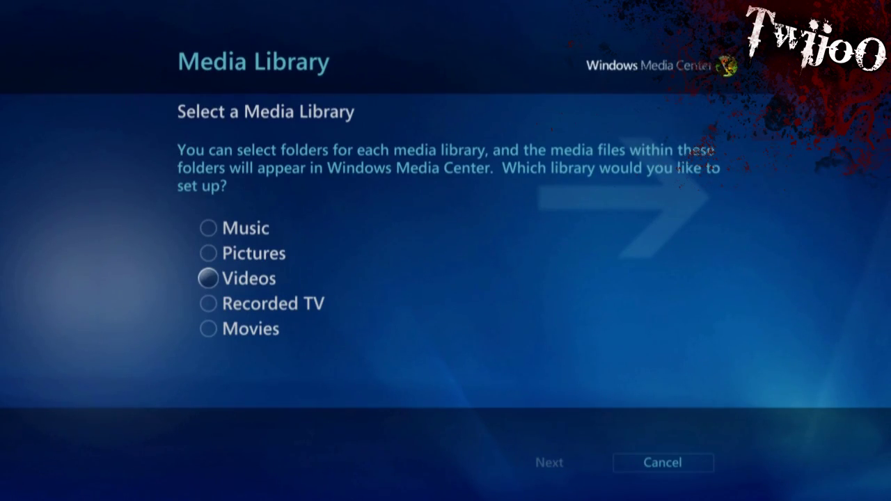
key(Down)
key(Down)
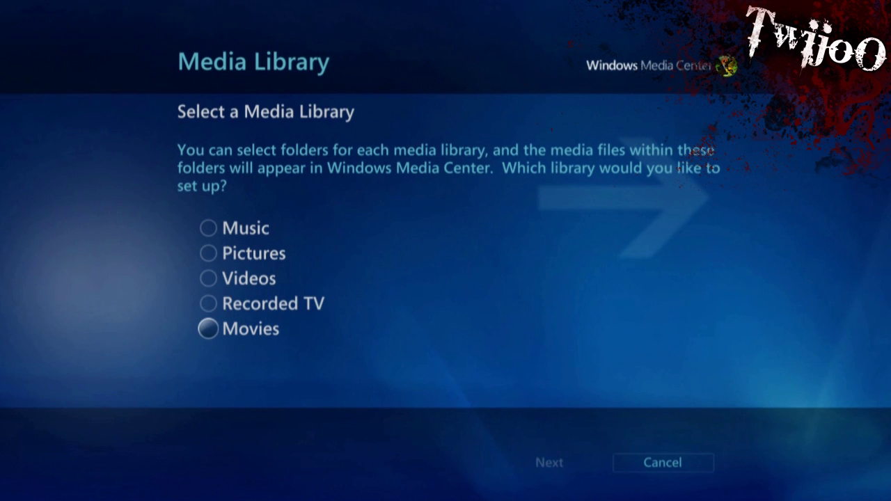
key(Return)
key(Return)
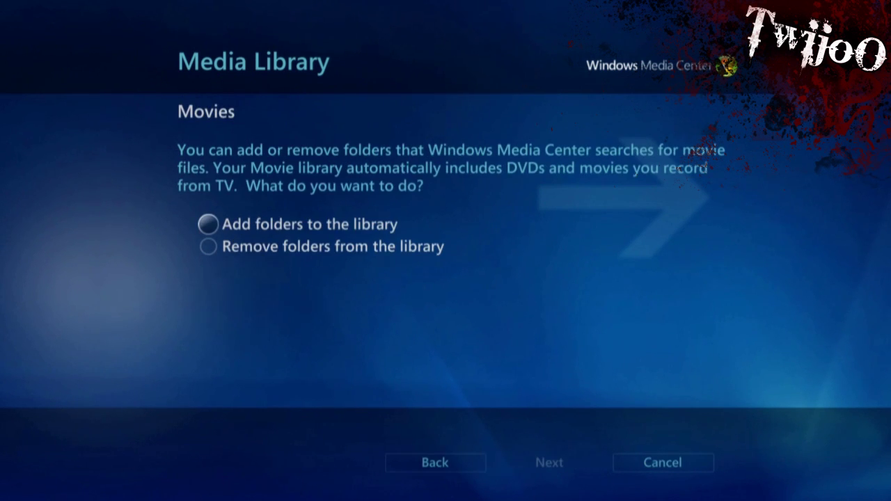
key(Return)
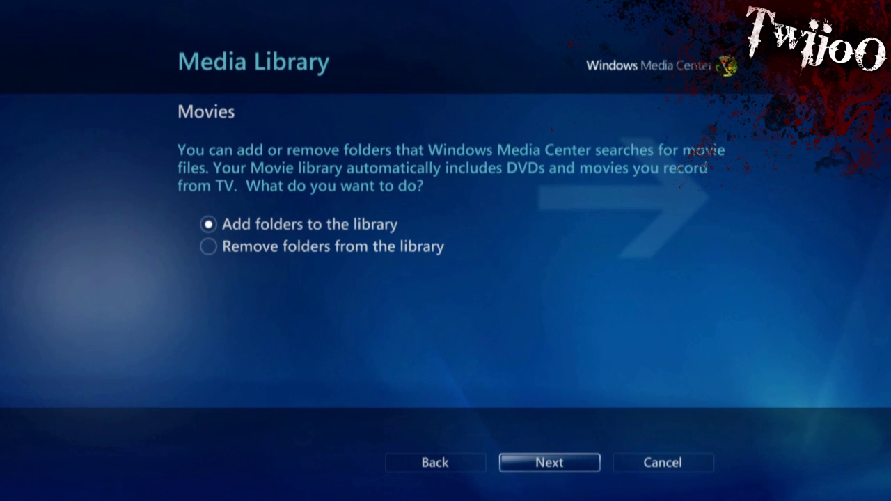
key(Up)
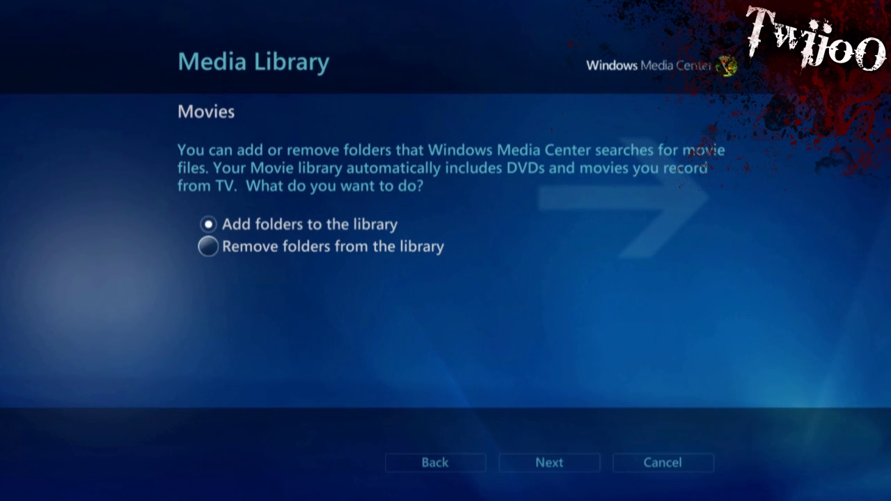
key(Down)
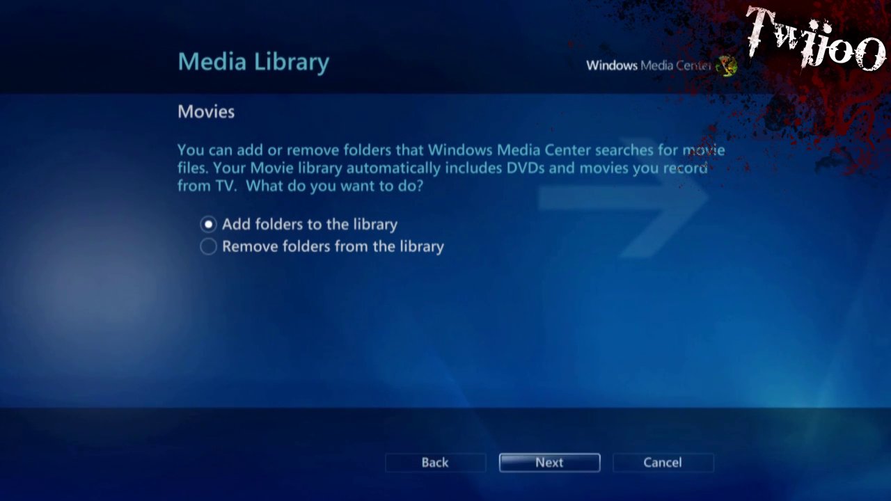
key(Return)
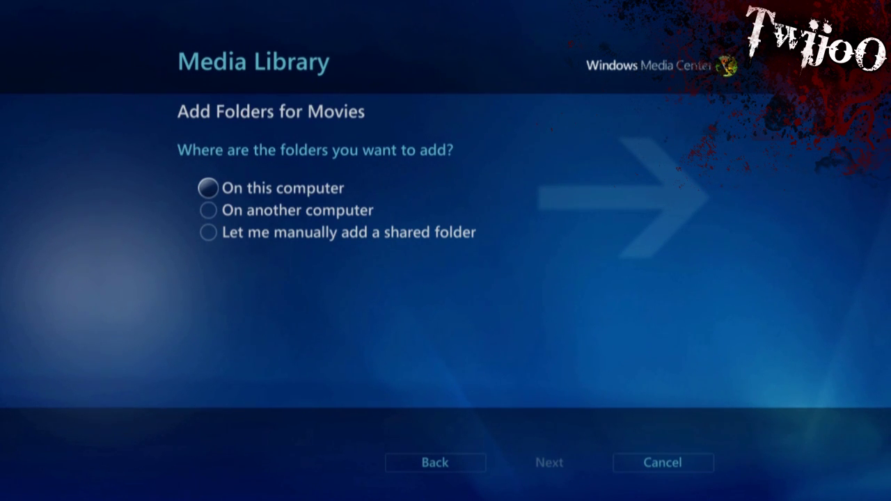
key(Return)
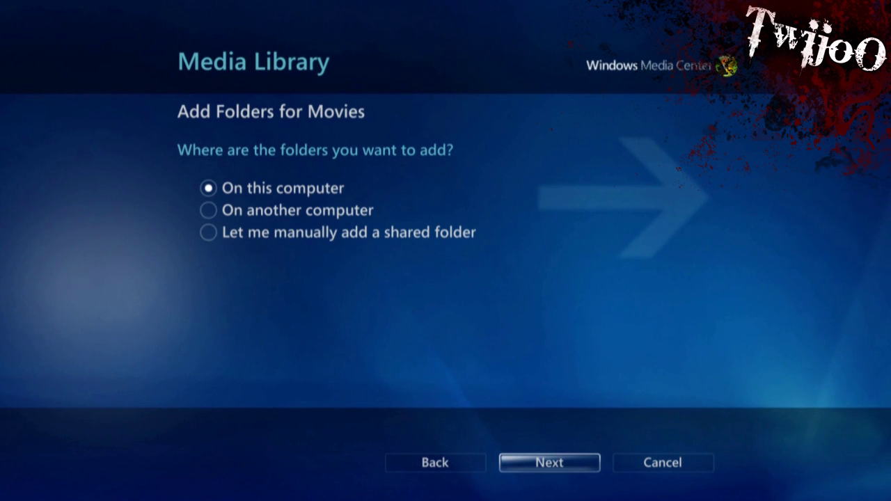
key(Return)
Expand the Backup (F:) drive in the movie folder list.
key(Down)
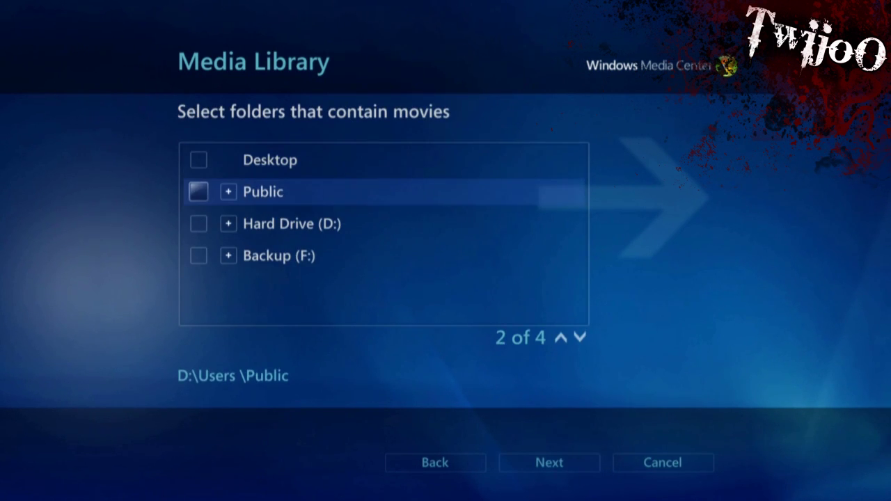
key(Down)
key(Tab)
key(Right)
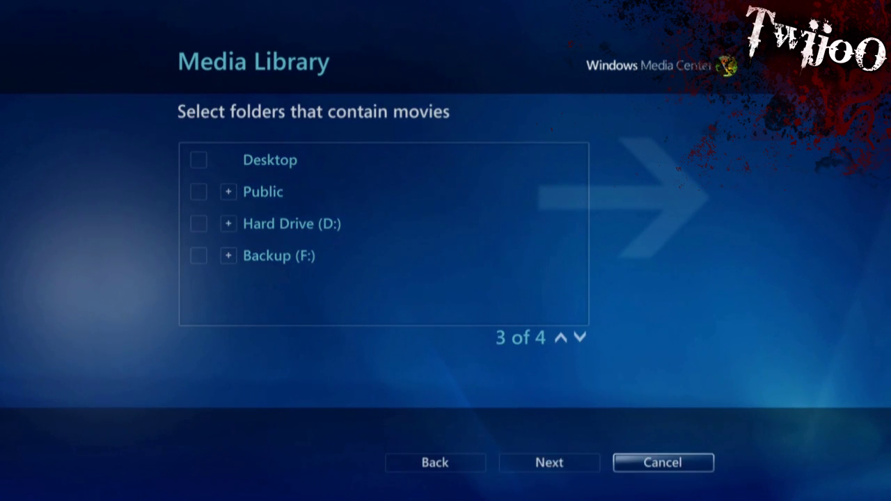
key(Left)
key(Left)
key(Up)
key(Down)
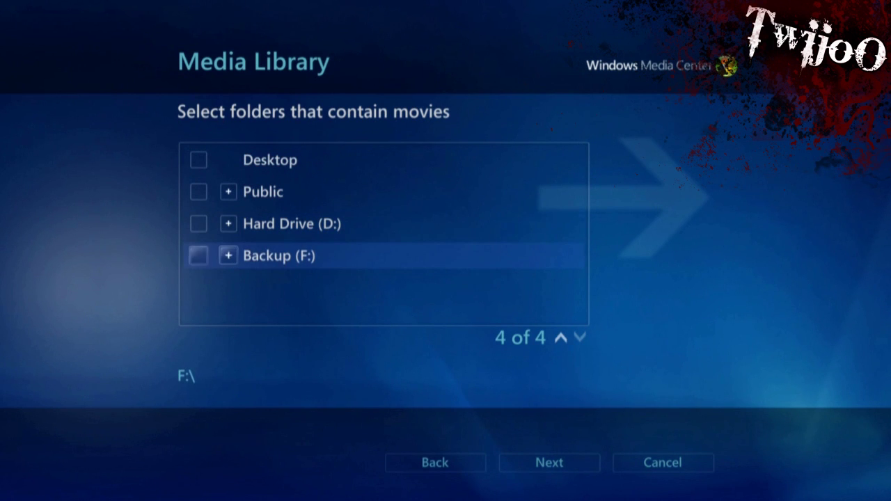
key(Right)
key(Return)
Expand PC Folders and My Videos, ticking My Videos and Converted Vids for movies.
key(Down)
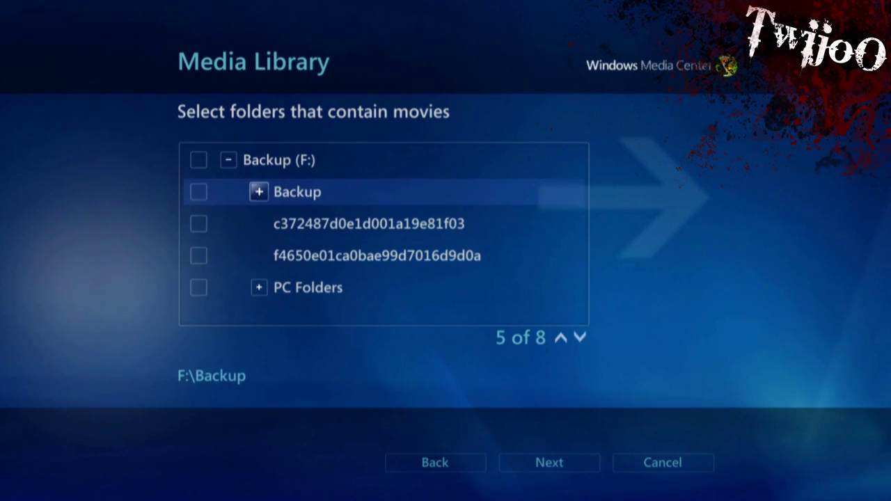
key(Down)
key(Down)
key(Down)
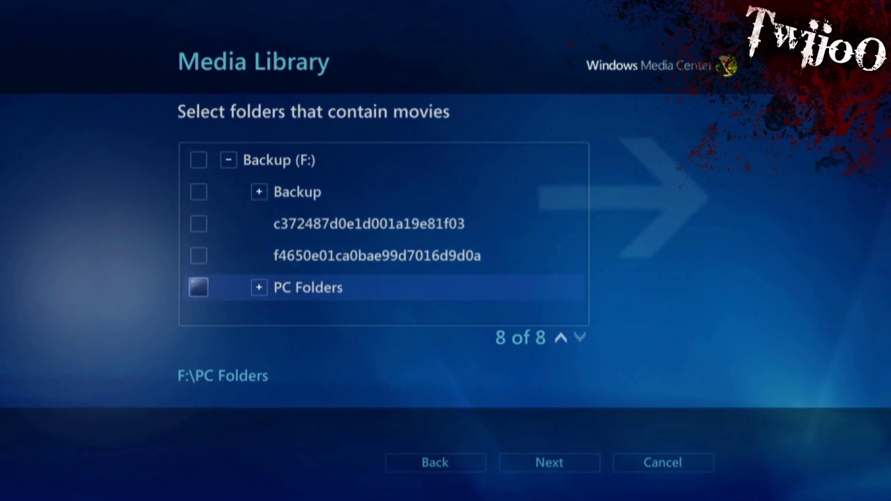
key(Right)
key(Return)
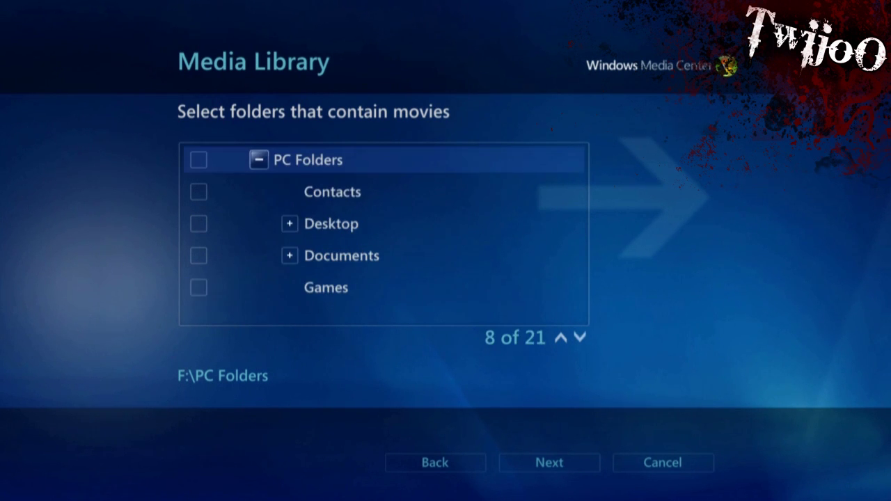
key(Down)
key(Down)
key(Down)
key(Down)
key(Down)
key(Down)
key(Down)
key(Down)
key(Down)
key(Down)
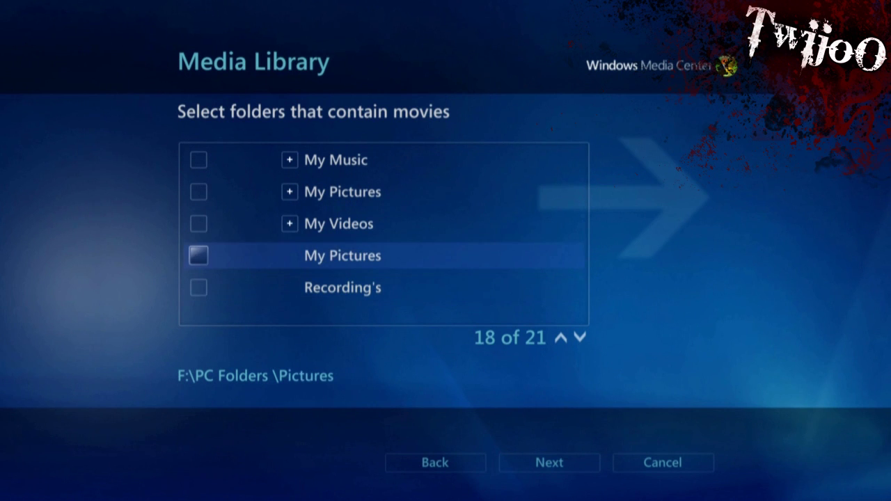
key(Up)
key(Right)
key(Return)
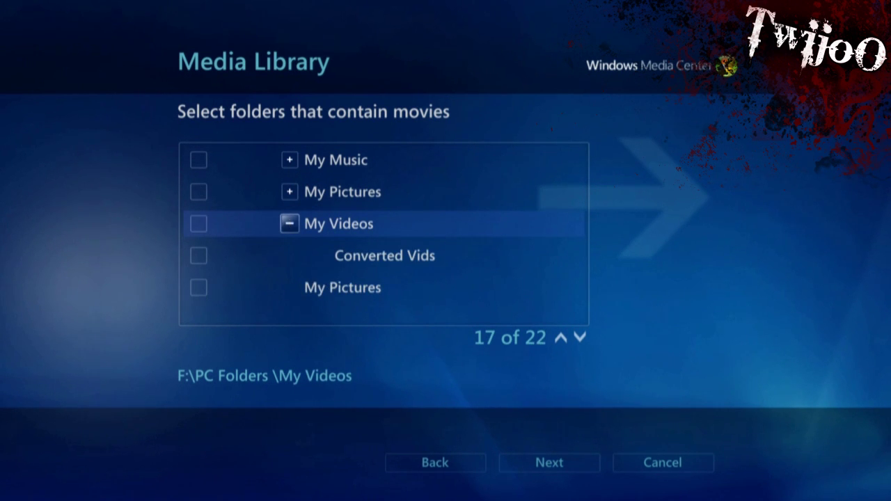
key(Left)
key(Return)
Continue past the folder list to the Confirm Changes page listing 11 locations.
key(Down)
key(Down)
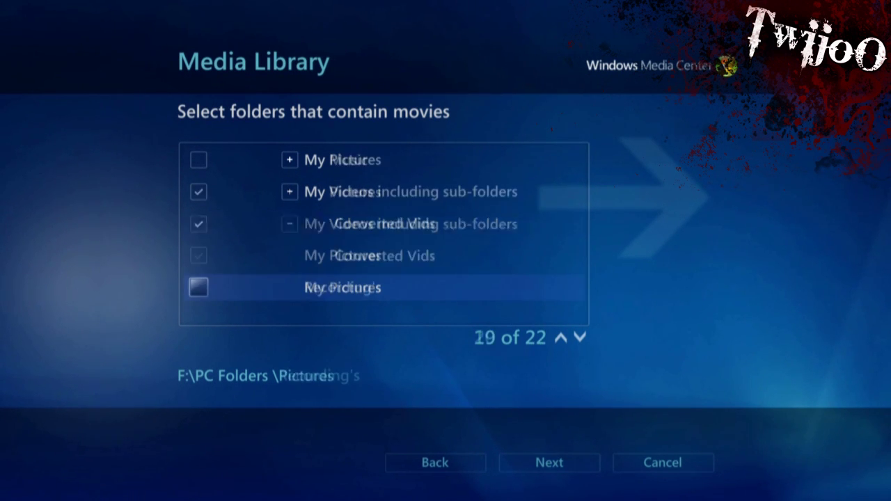
key(Down)
key(Down)
key(Down)
key(Down)
key(Right)
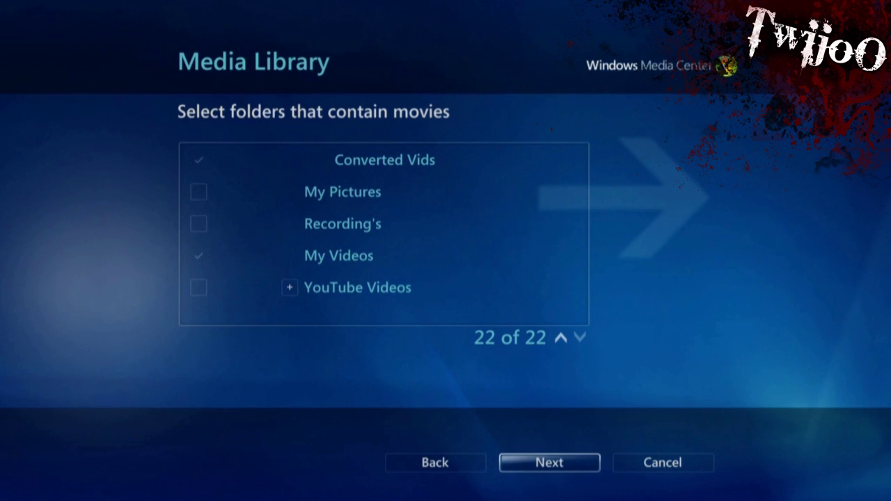
key(Left)
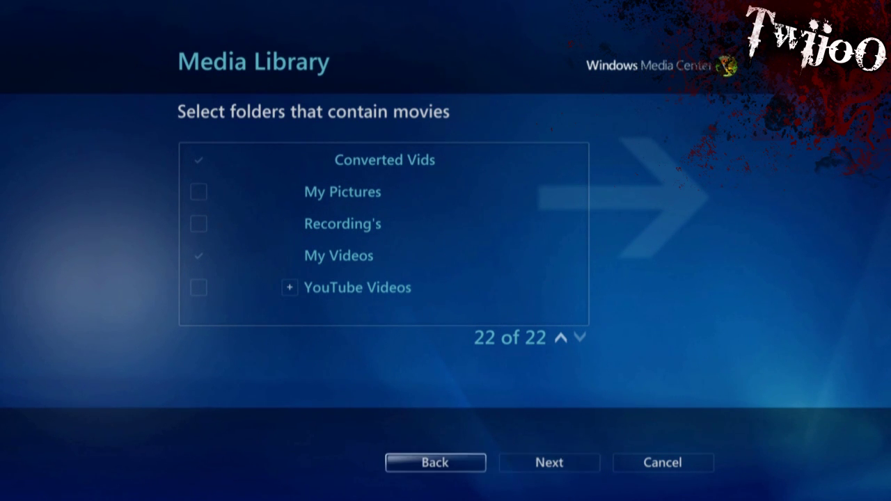
key(Right)
key(Return)
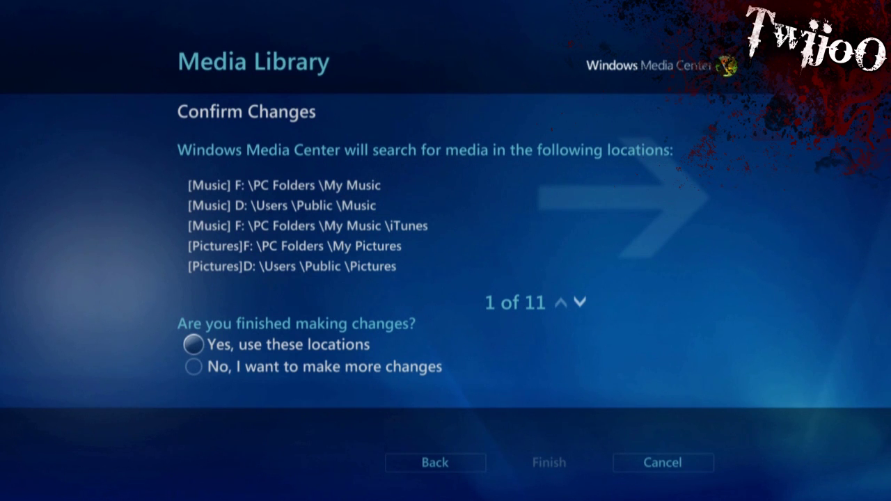
Choose 'Yes, use these locations' and finish saving the library locations.
scroll(306, 226, down, 1)
scroll(307, 225, up, 1)
key(Down)
key(Up)
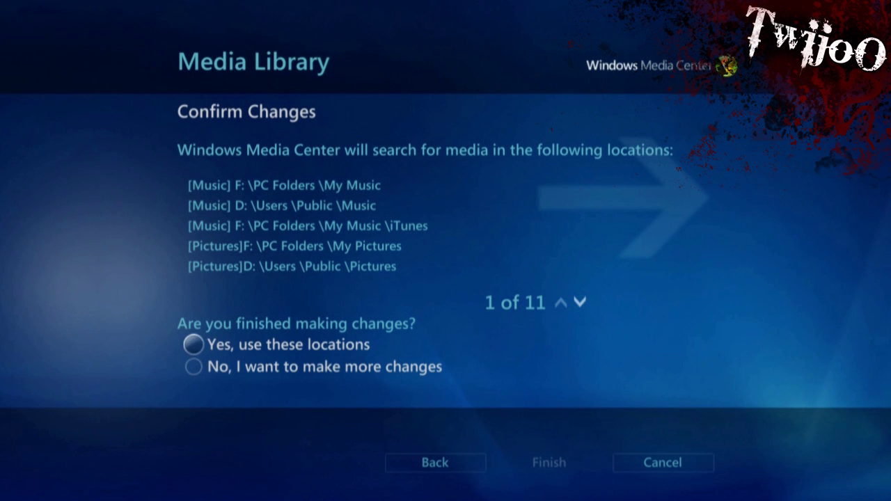
key(Return)
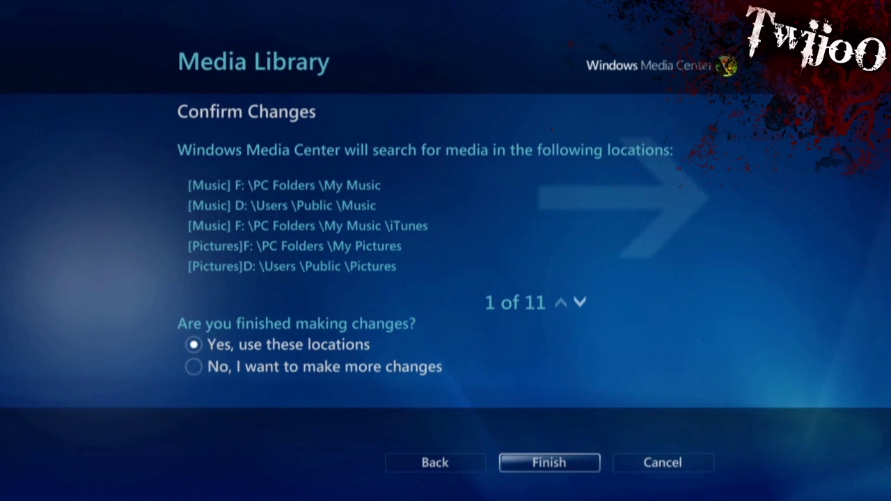
key(Return)
Leave Settings and open the movie library from the start menu.
key(Up)
key(Up)
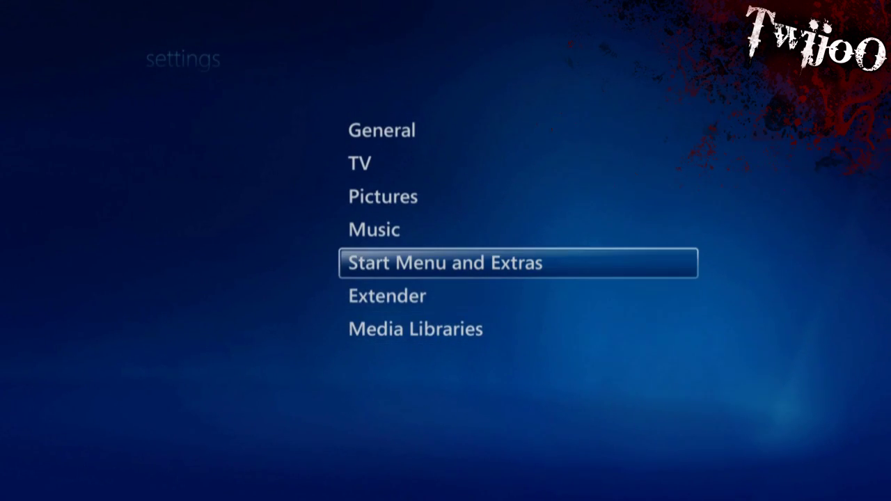
key(BackSpace)
key(Up)
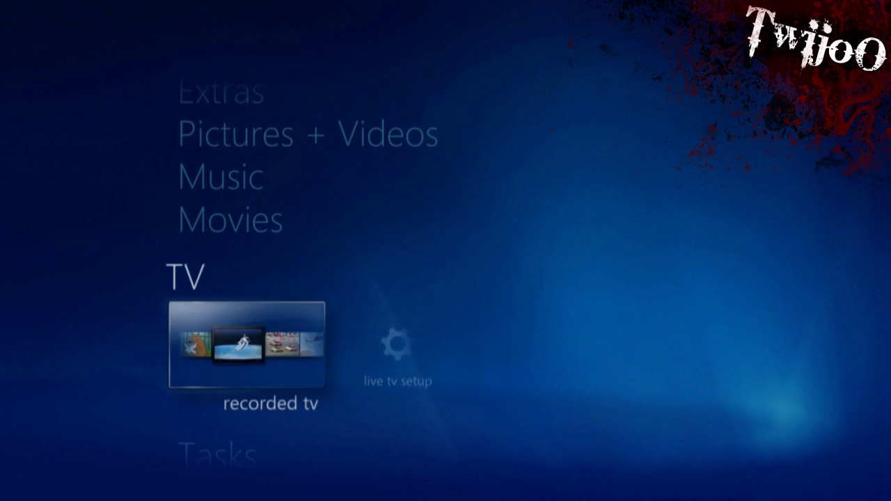
key(Up)
key(Return)
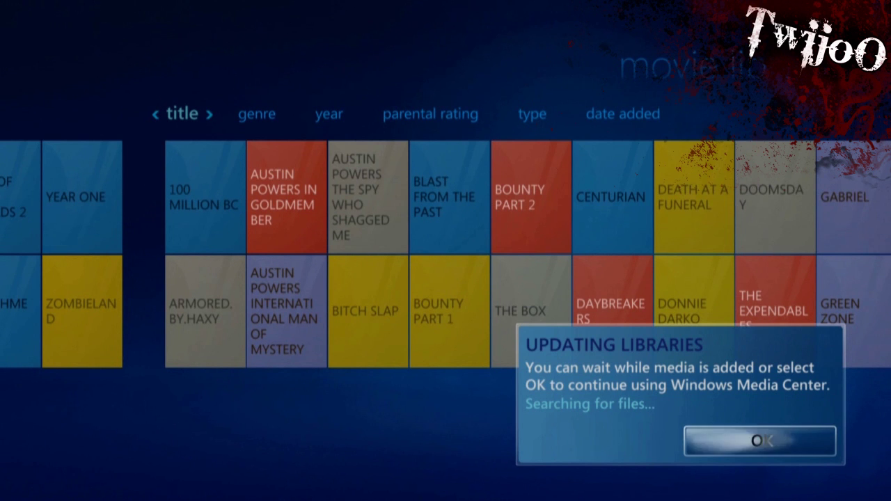
Dismiss the Updating Libraries notice and reopen the movie library showing all 56 titles.
key(Return)
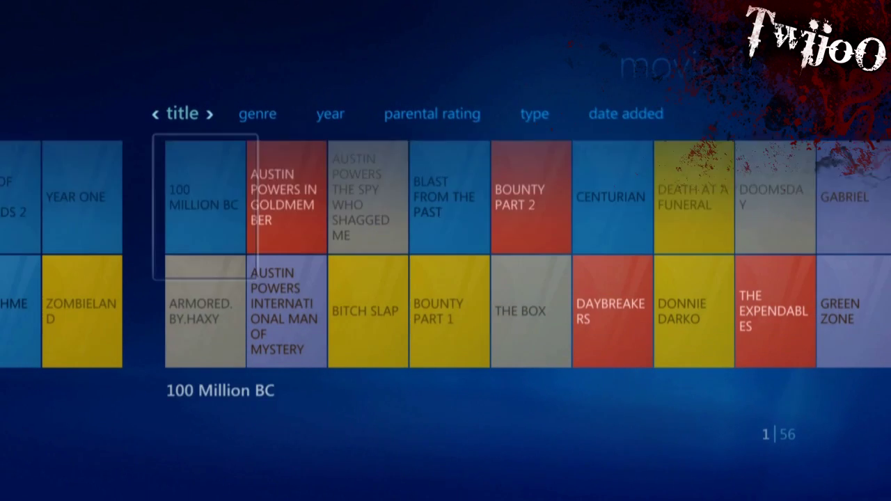
key(BackSpace)
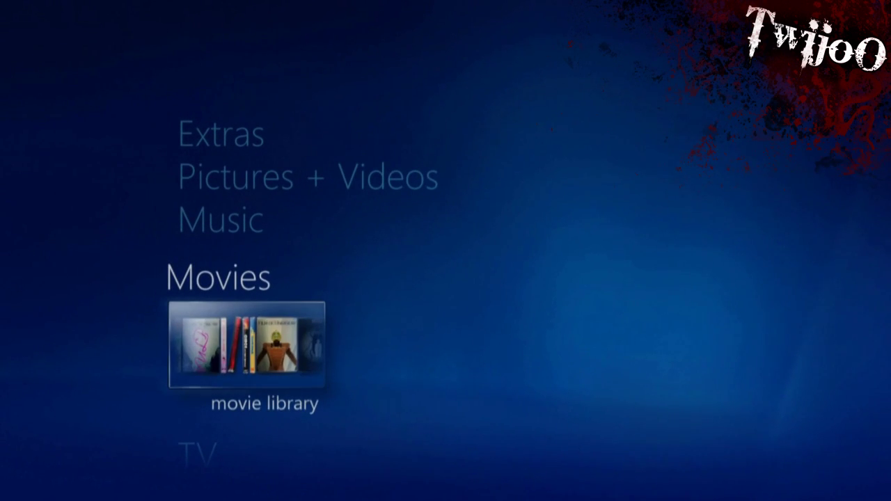
key(Return)
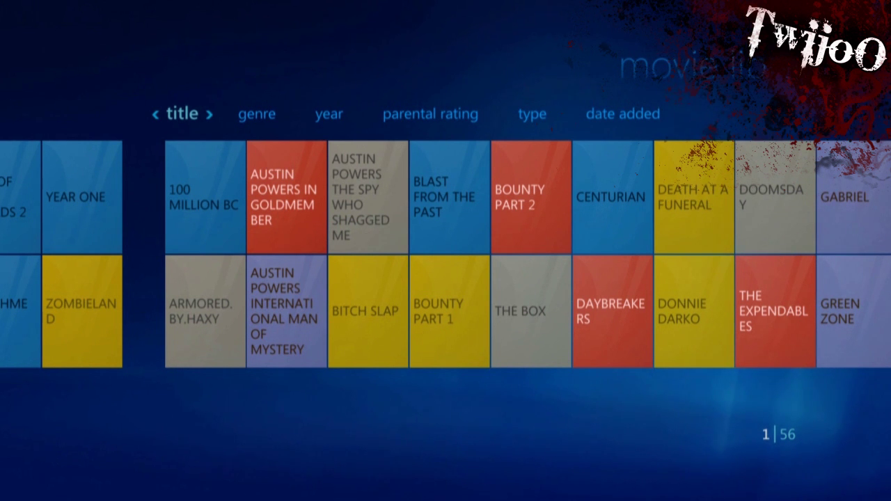
Exit Media Center to the Xbox Dashboard through the Xbox Guide.
key(super)
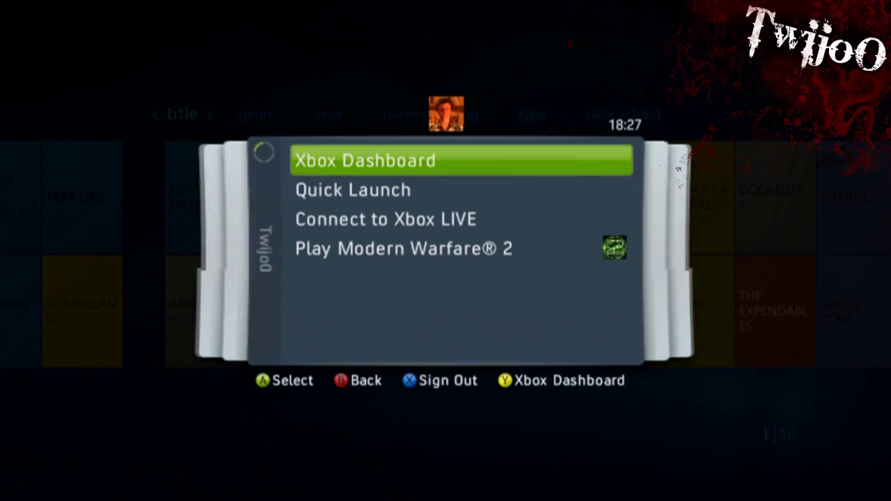
key(Return)
key(Up)
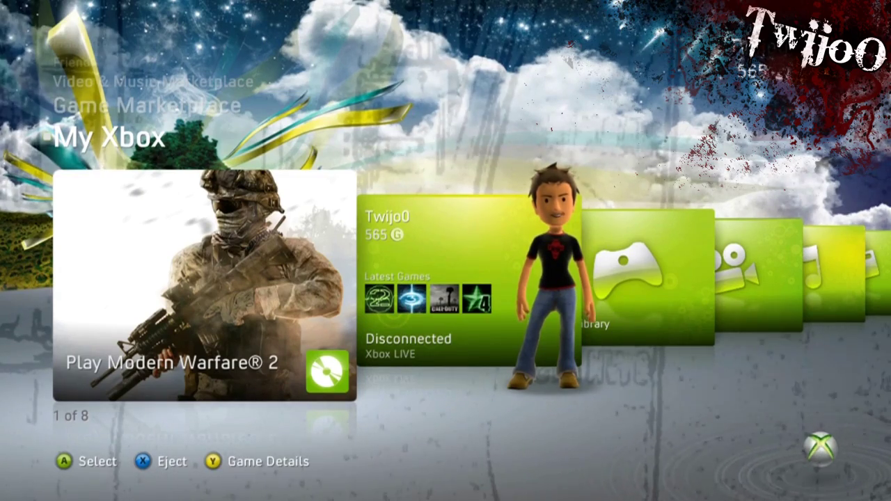
Open the Video Library under My Xbox and select the Windows PC source.
key(Right)
key(Right)
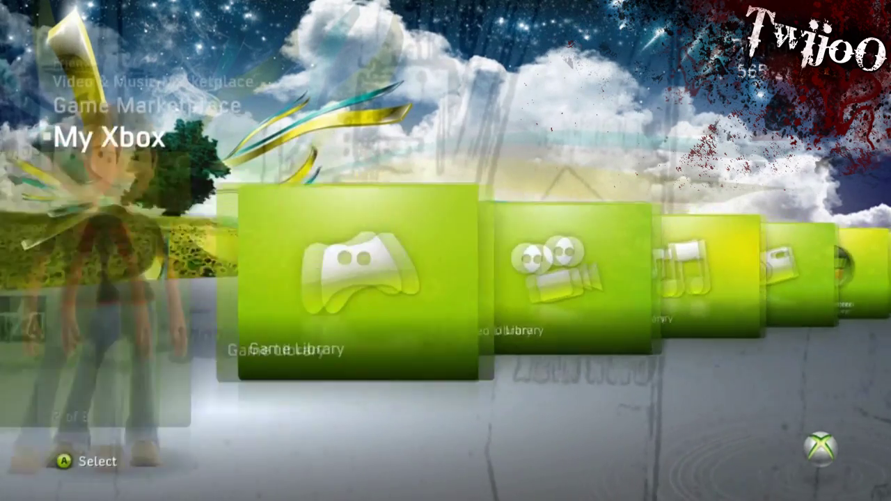
key(Right)
key(Return)
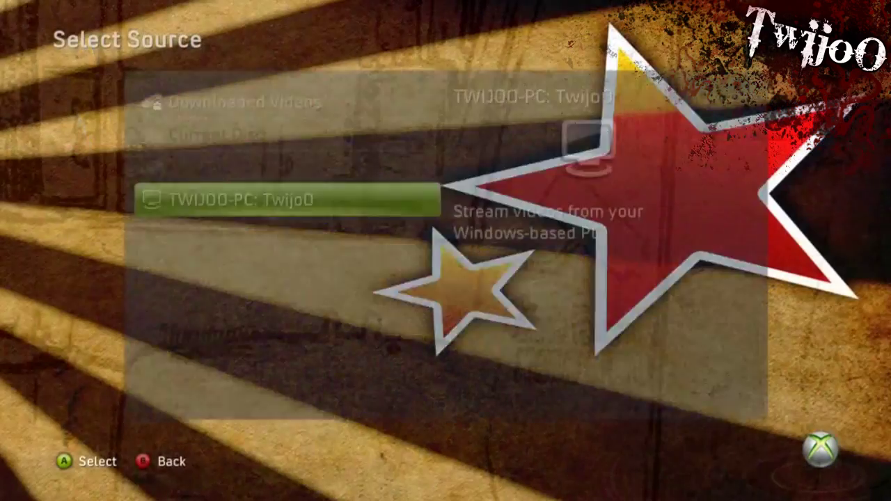
key(Return)
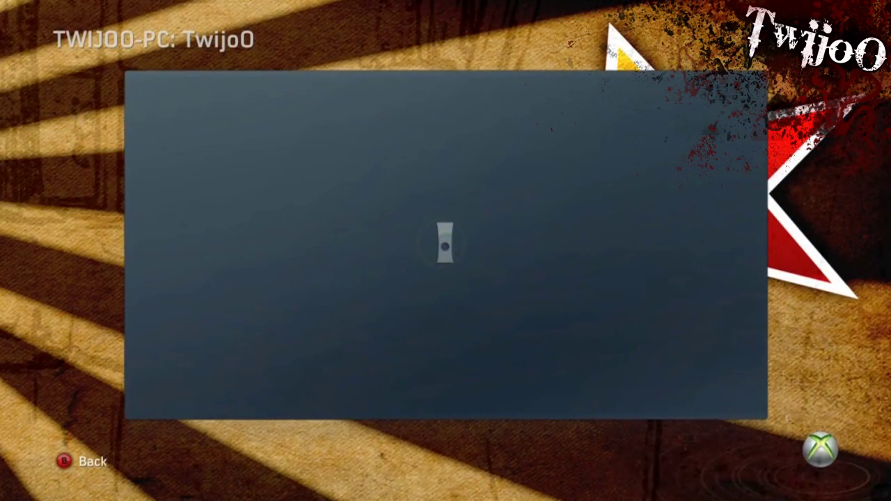
Open the PC's My Videos folder and play Green Zone.
key(Down)
key(Down)
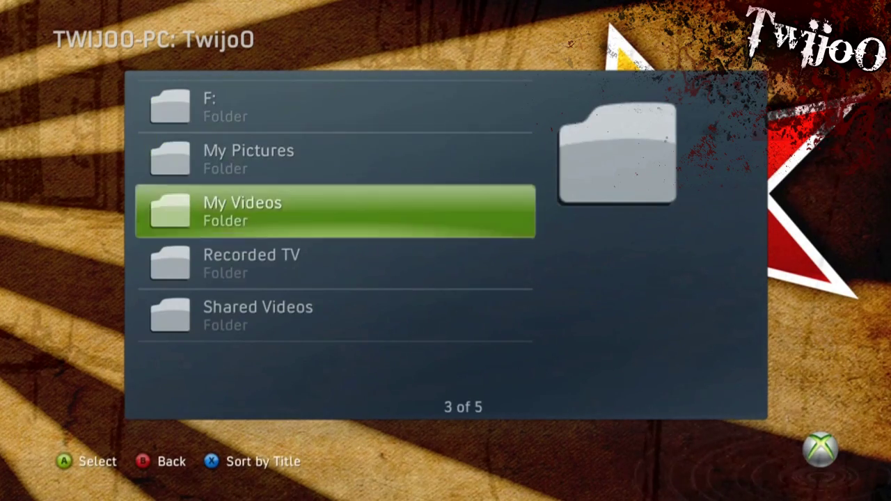
key(Return)
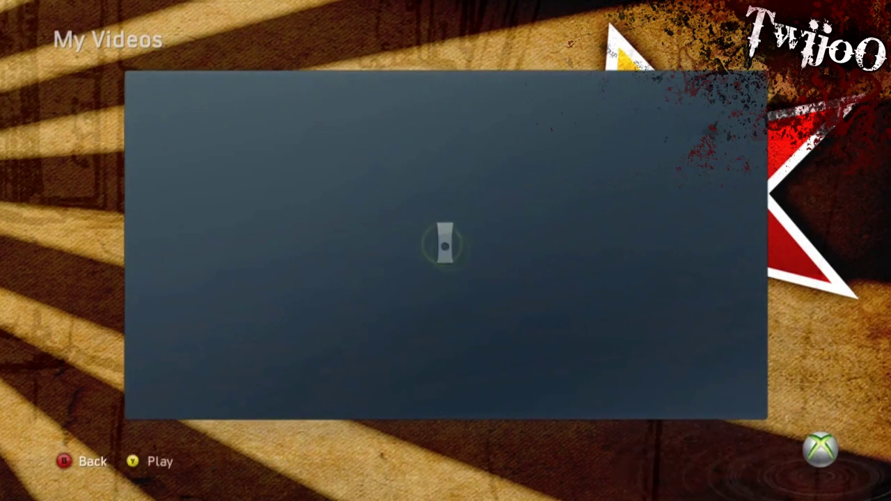
key(Down)
key(Down)
key(Down)
key(Down)
key(Down)
key(Down)
key(Down)
key(Down)
key(Down)
key(Down)
key(Down)
key(Down)
key(Down)
key(Down)
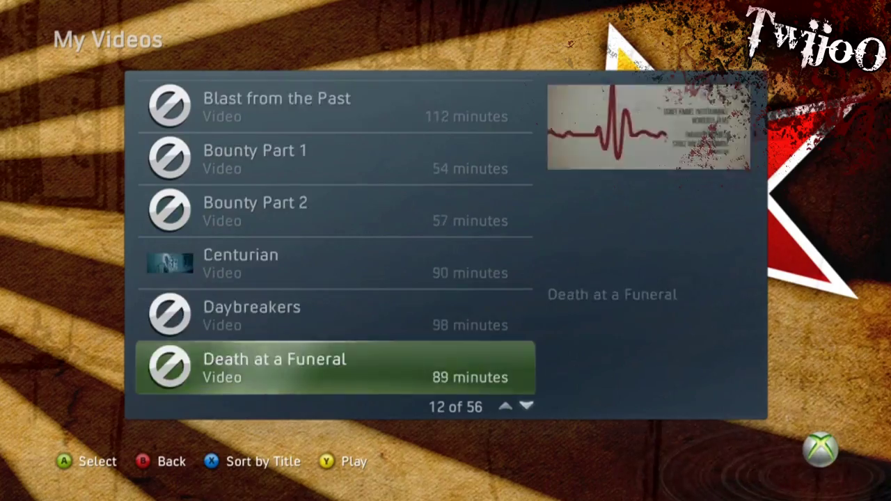
key(Up)
key(Up)
key(Up)
key(Down)
key(Down)
key(Down)
key(Down)
key(Down)
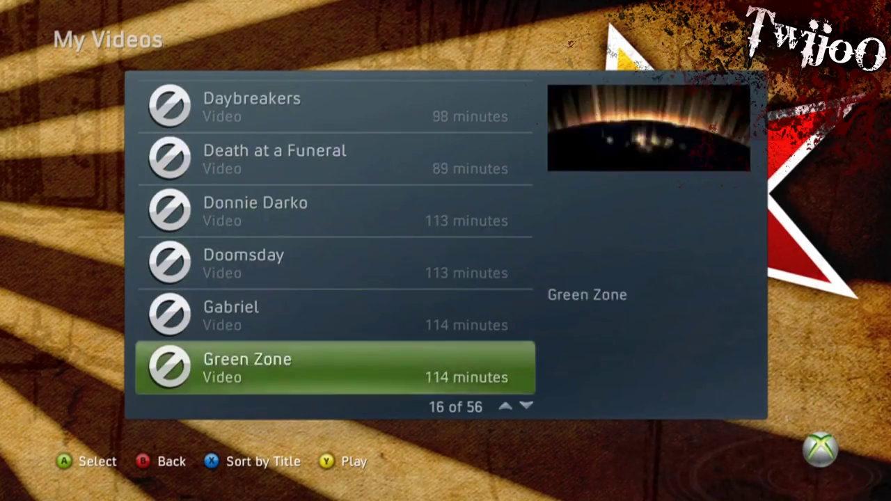
key(Up)
key(Up)
key(Down)
key(Down)
key(Down)
key(Down)
key(Up)
key(Up)
key(Up)
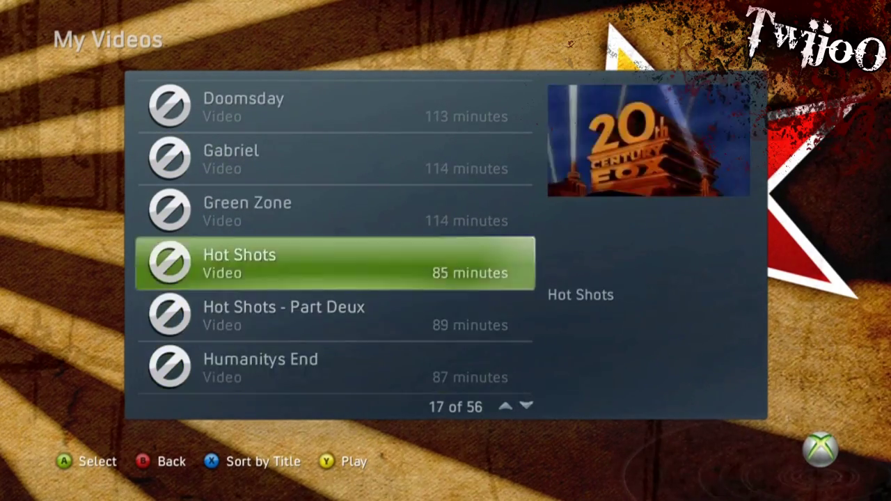
key(Return)
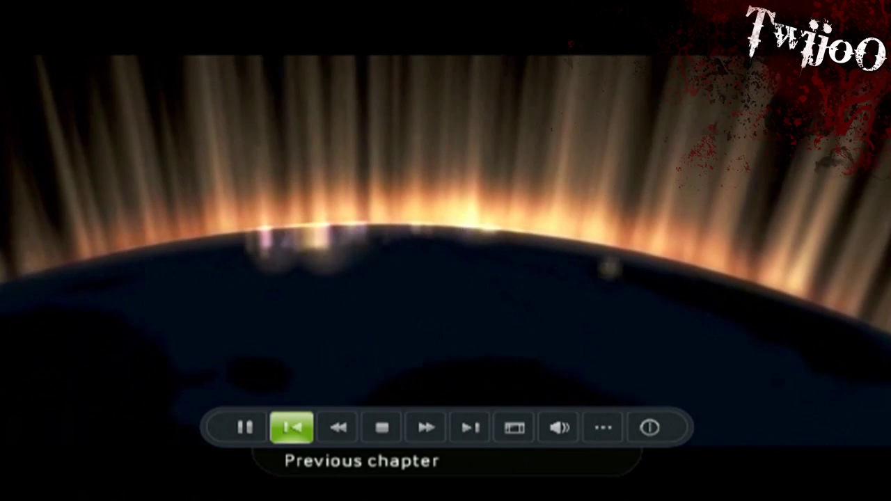
Skip Green Zone ahead several chapters to about the 45-minute mark.
key(Return)
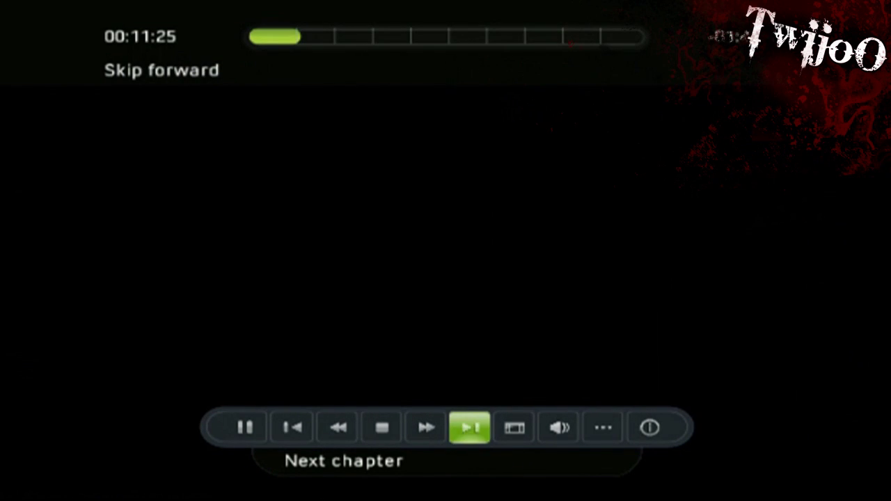
key(Return)
key(Return)
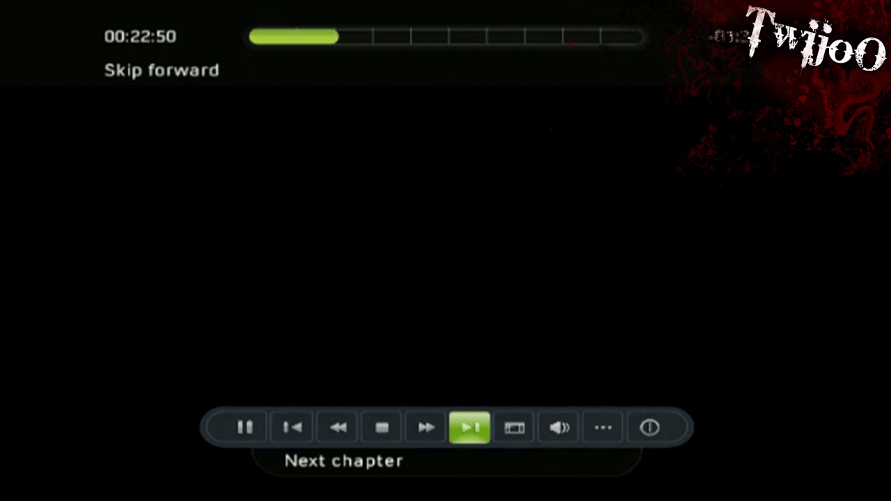
key(Return)
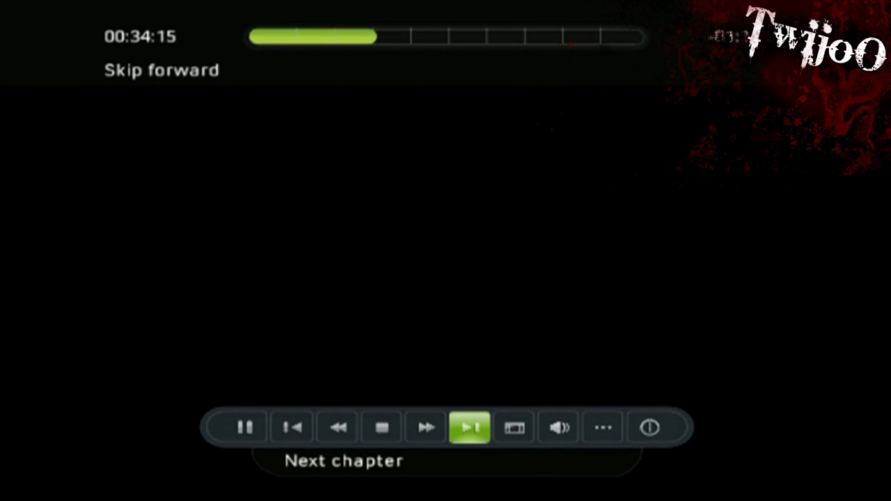
key(Left)
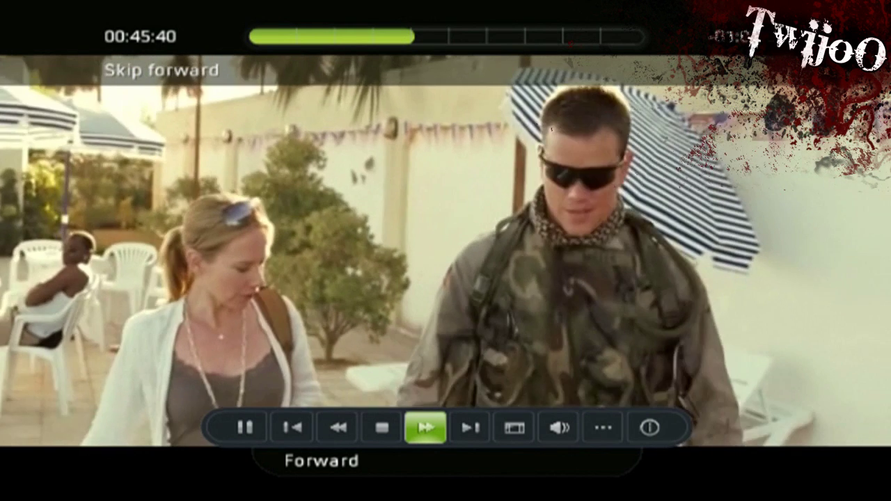
key(Right)
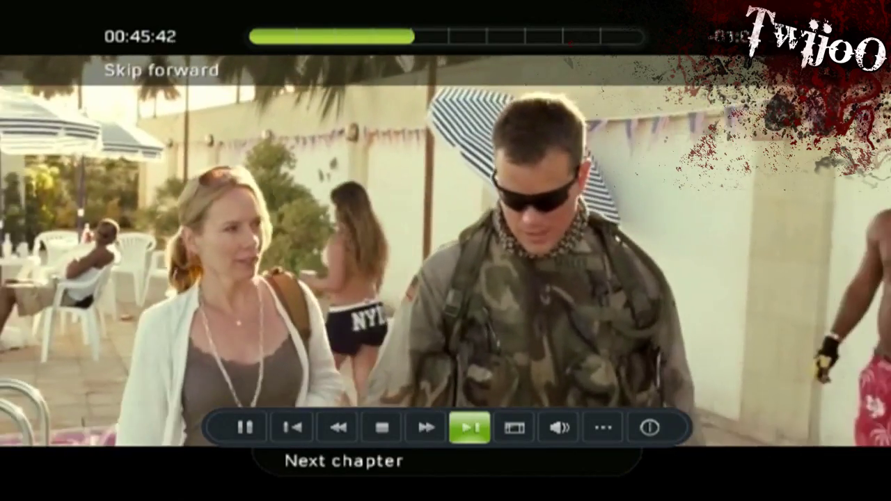
key(Left)
key(Right)
key(Escape)
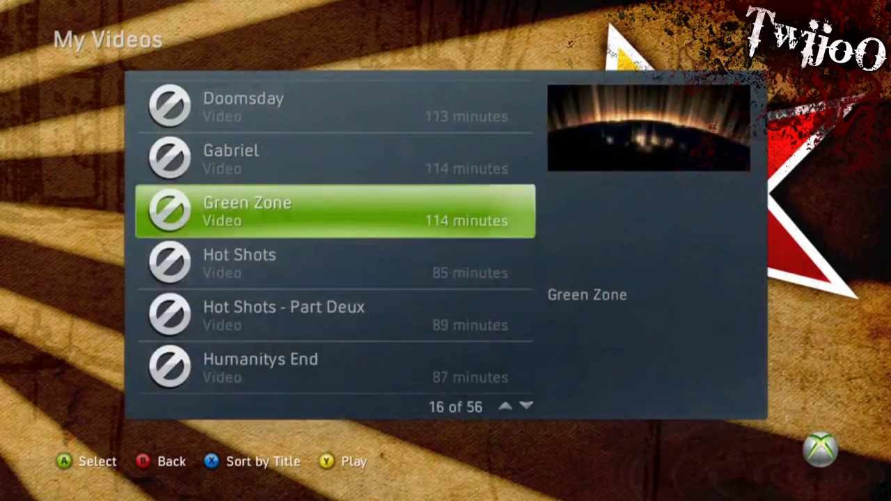
Back out of My Videos to the PC's five shared folders.
key(Down)
key(Down)
key(Down)
key(Down)
key(Down)
key(Down)
key(Down)
key(Down)
key(Down)
key(Down)
key(Down)
key(Down)
key(Down)
key(Down)
key(Down)
key(Down)
key(Down)
key(Down)
key(Down)
key(Down)
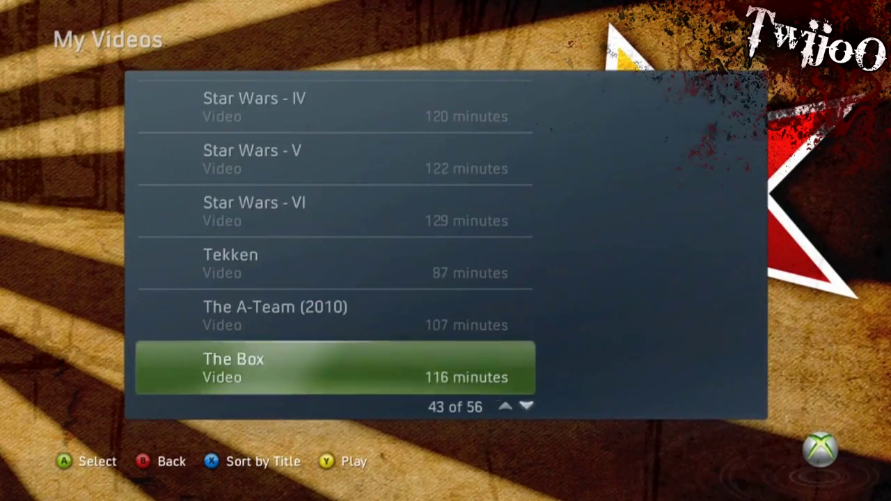
key(Escape)
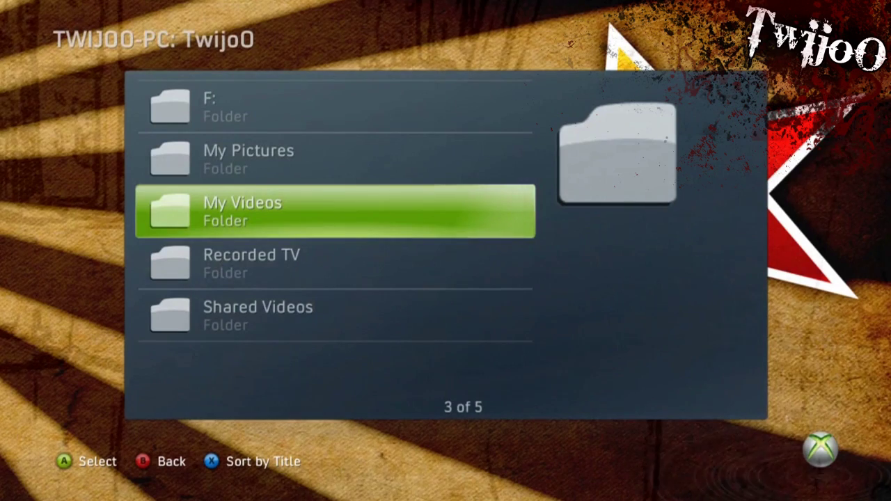